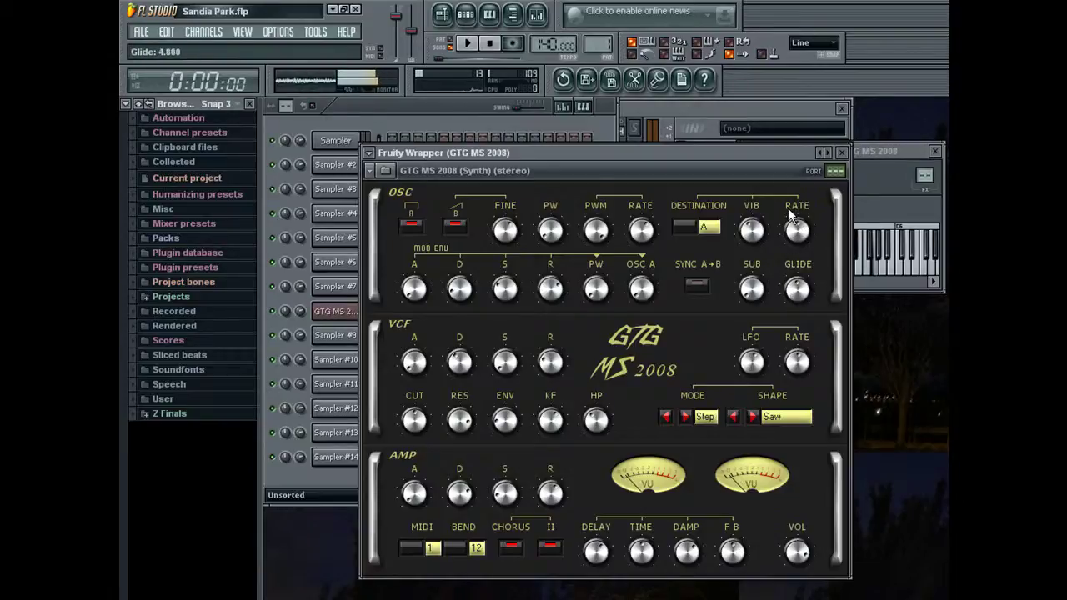
- Try out the glide, HP filter, cutoff and resonance controls of GTG MS 2008, with cutoff at 6.112 and resonance at 1.600
drag(792, 296, 796, 359)
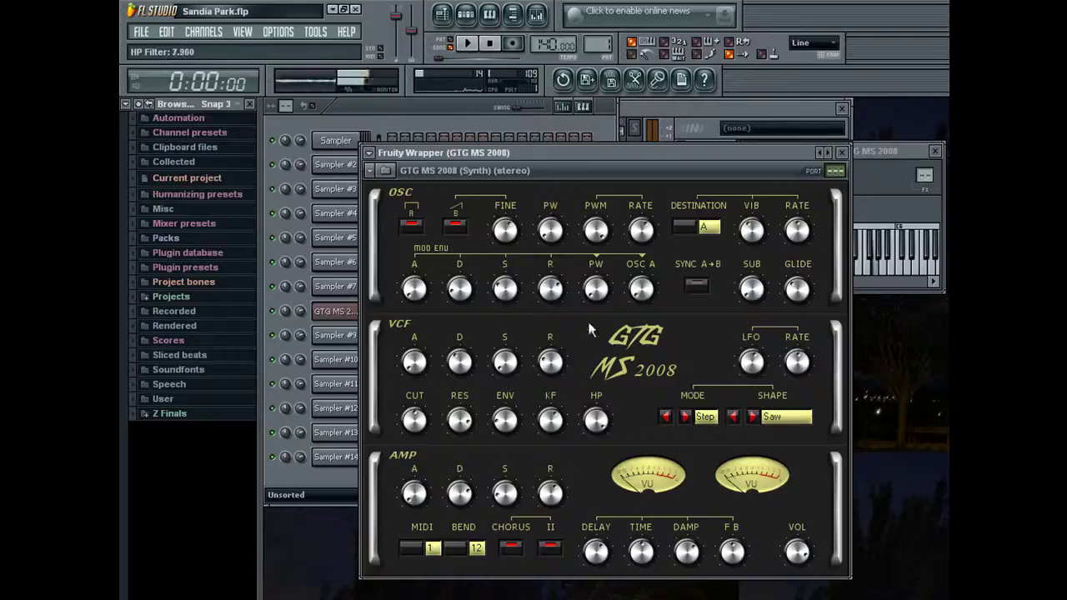
drag(594, 418, 606, 575)
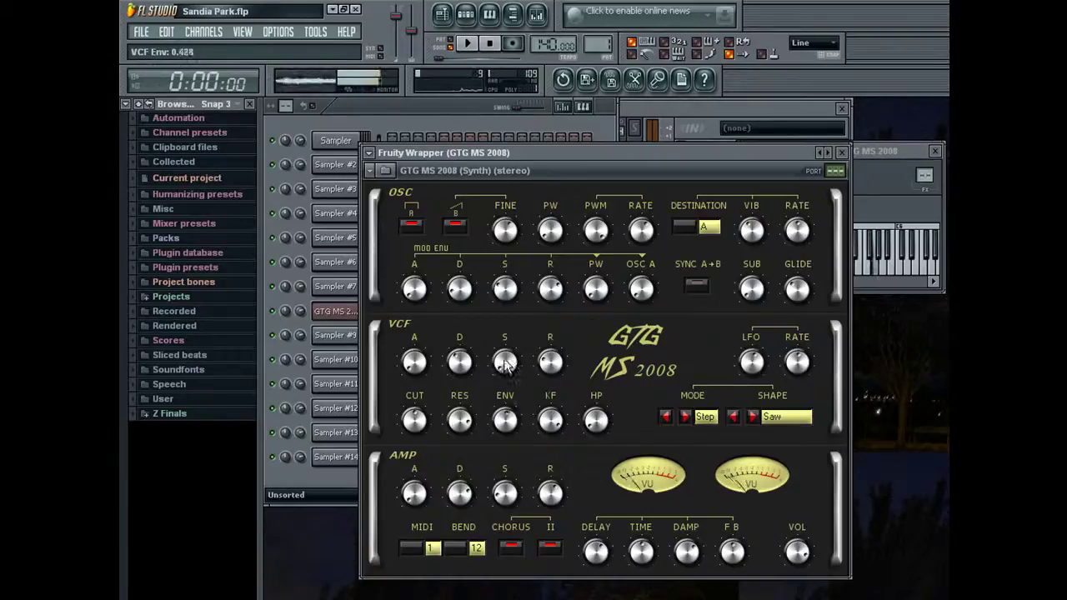
drag(464, 425, 465, 420)
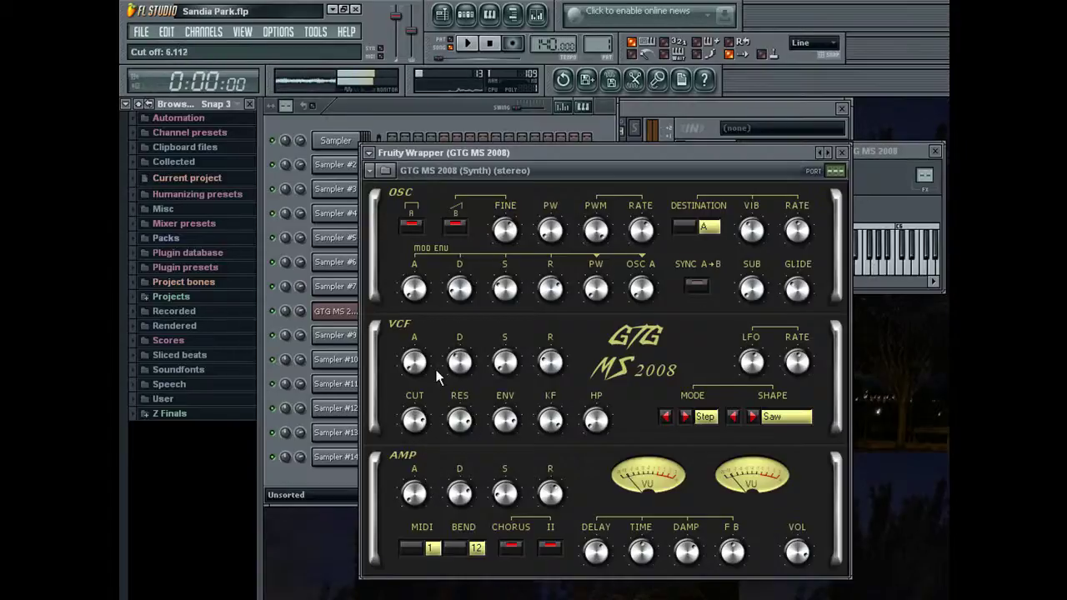
drag(467, 494, 469, 530)
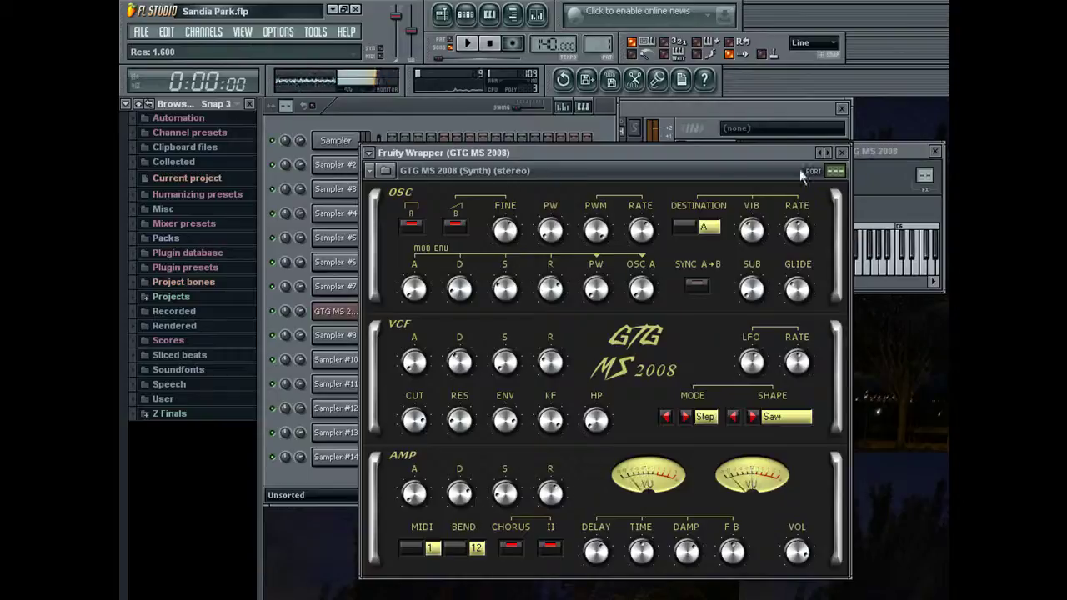
- Audition the GTG MS 2008 presets by stepping forward and backward between CyberLight and (Copy 31) User
click(829, 153)
click(829, 153)
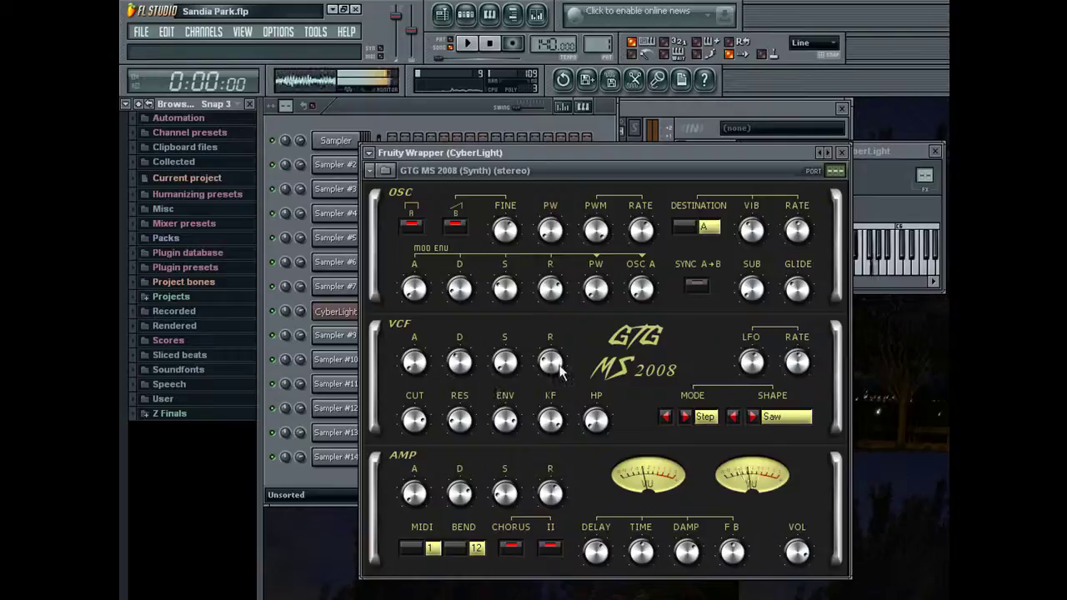
click(820, 152)
click(829, 153)
click(828, 153)
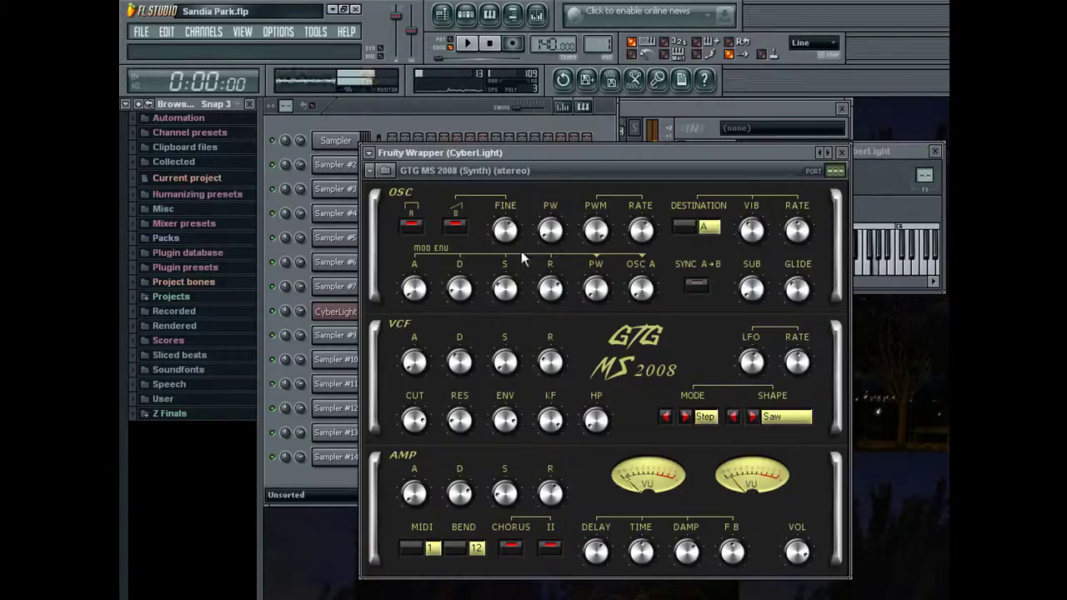
click(828, 154)
click(819, 152)
click(820, 153)
right_click(822, 153)
key(Escape)
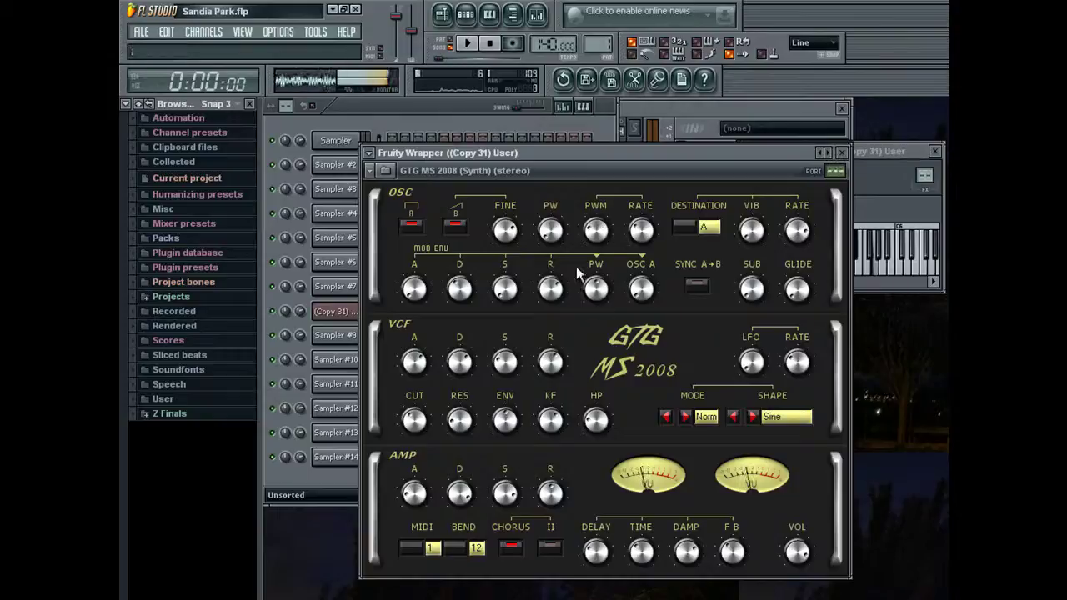
click(820, 153)
click(824, 152)
right_click(817, 152)
key(Escape)
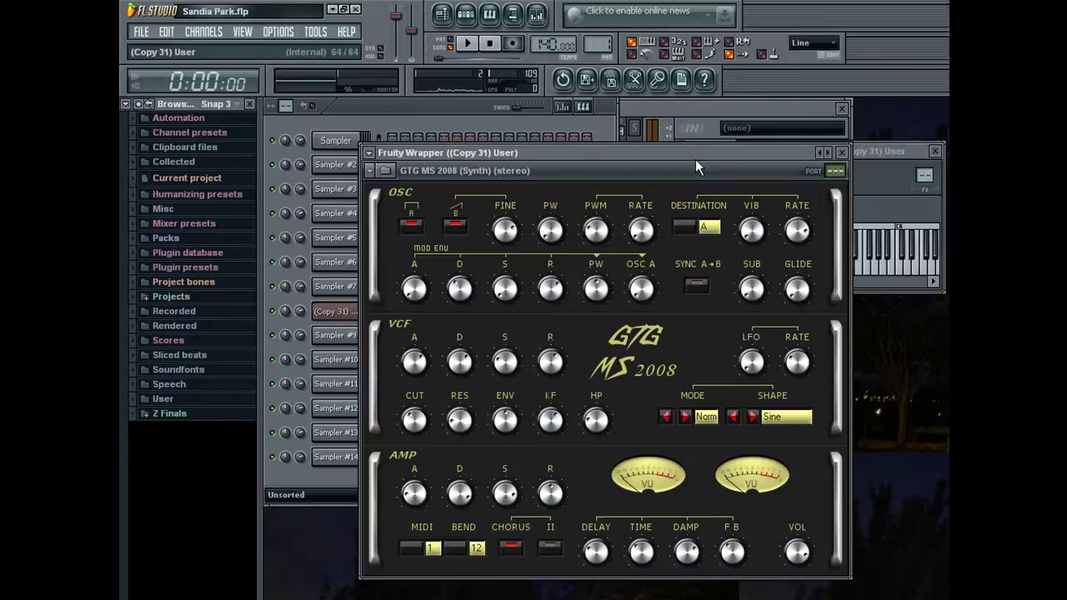
right_click(315, 309)
mouse_move(392, 457)
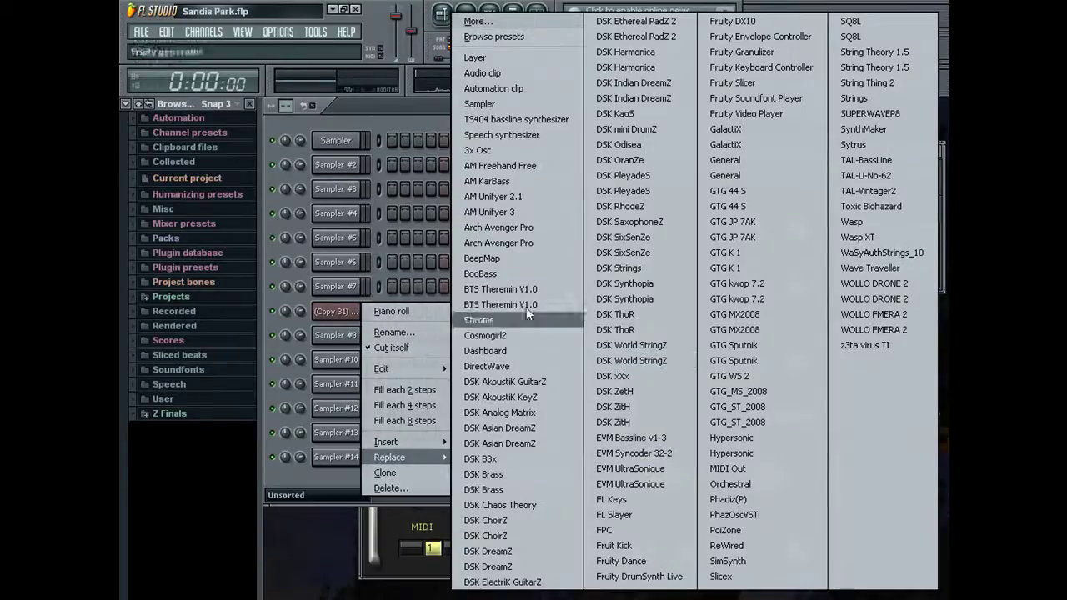
click(333, 310)
click(333, 310)
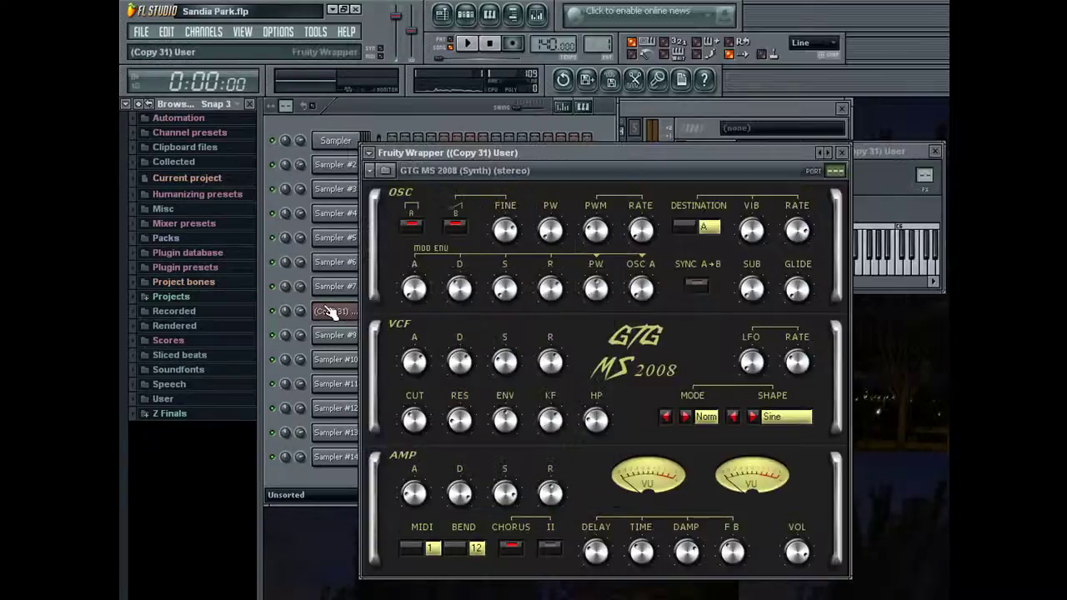
click(827, 153)
right_click(333, 310)
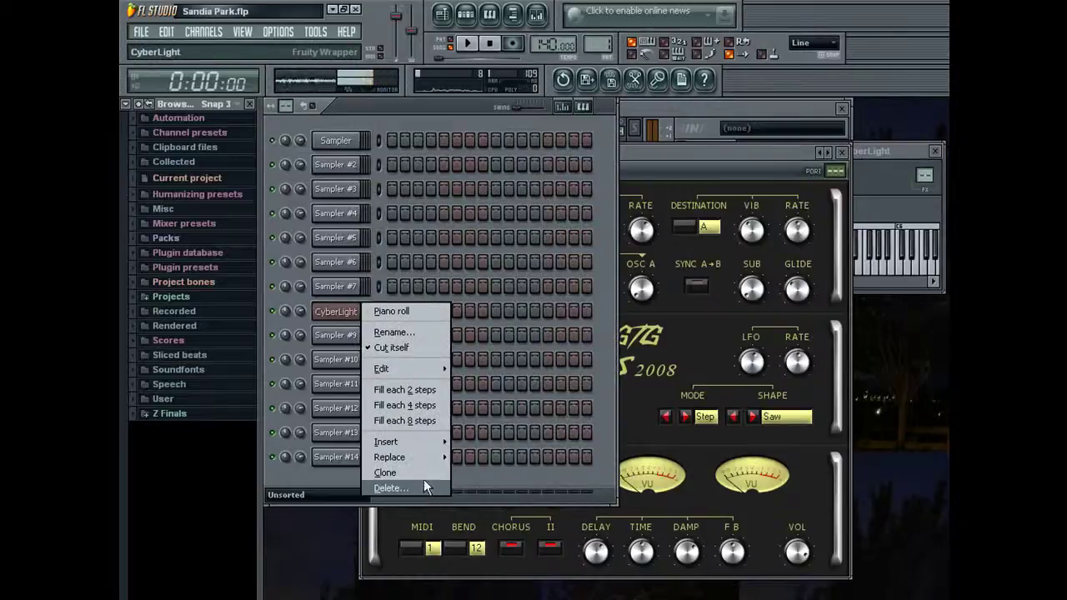
mouse_move(421, 463)
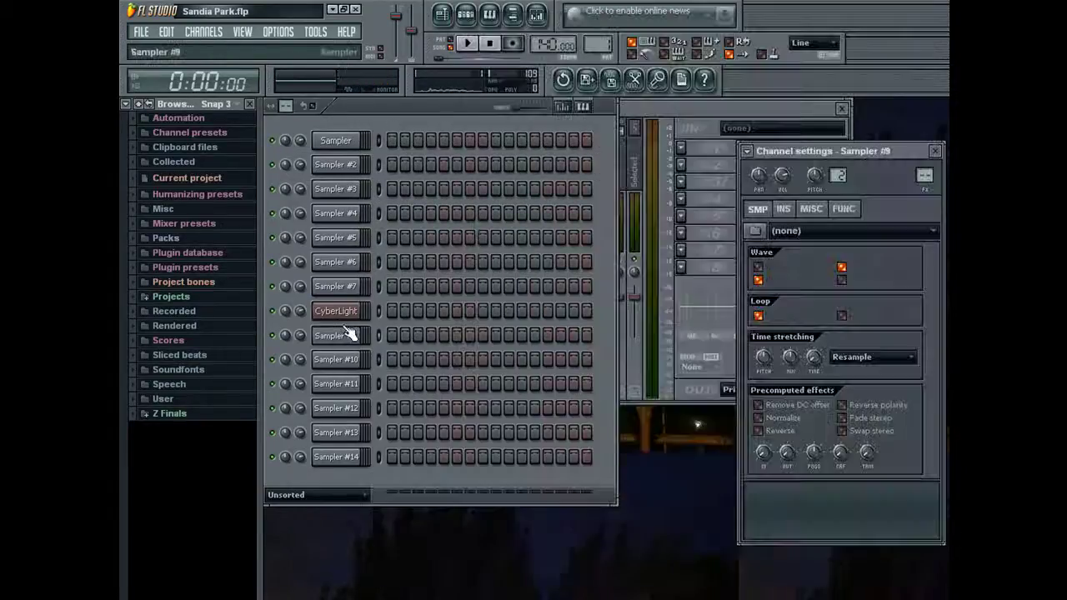
click(337, 342)
click(338, 310)
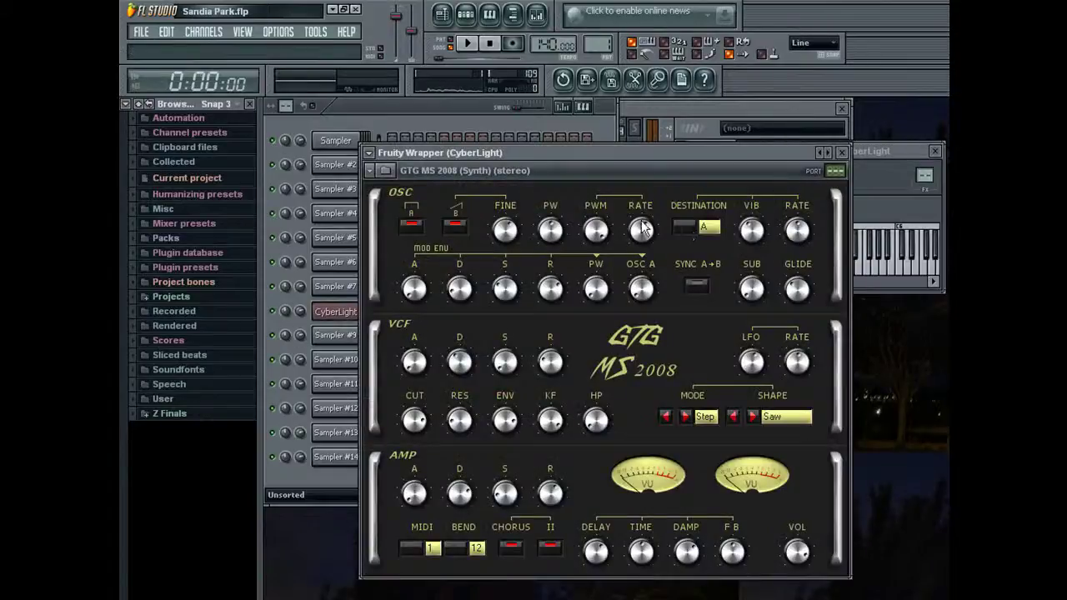
right_click(828, 153)
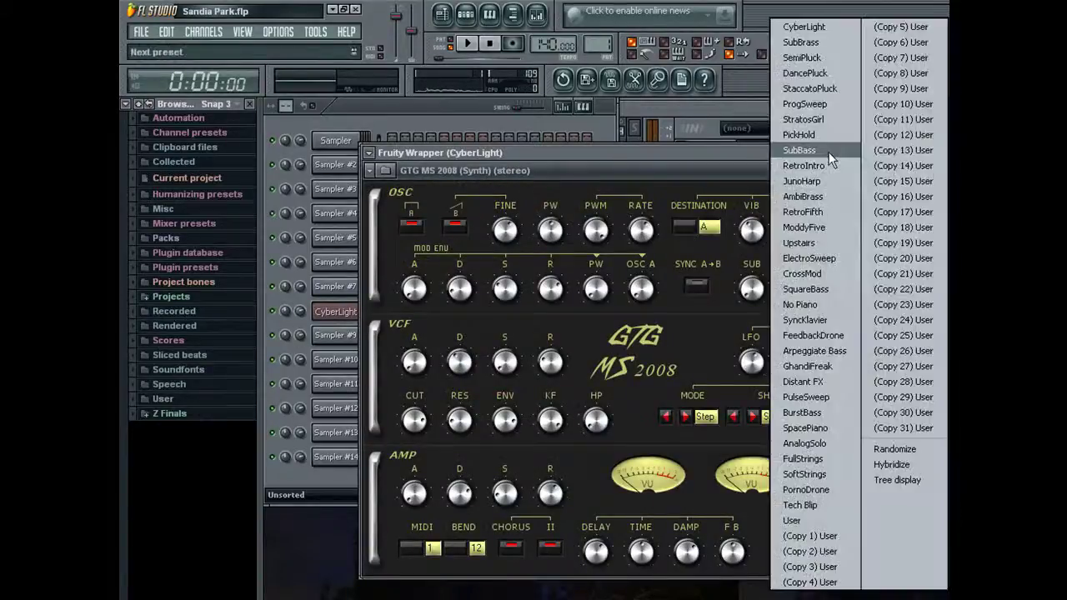
click(477, 122)
- Replace the CyberLight channel's instrument with a fresh GTG_MS_2008 synth
right_click(335, 308)
click(339, 311)
click(338, 310)
click(338, 310)
right_click(337, 310)
mouse_move(390, 457)
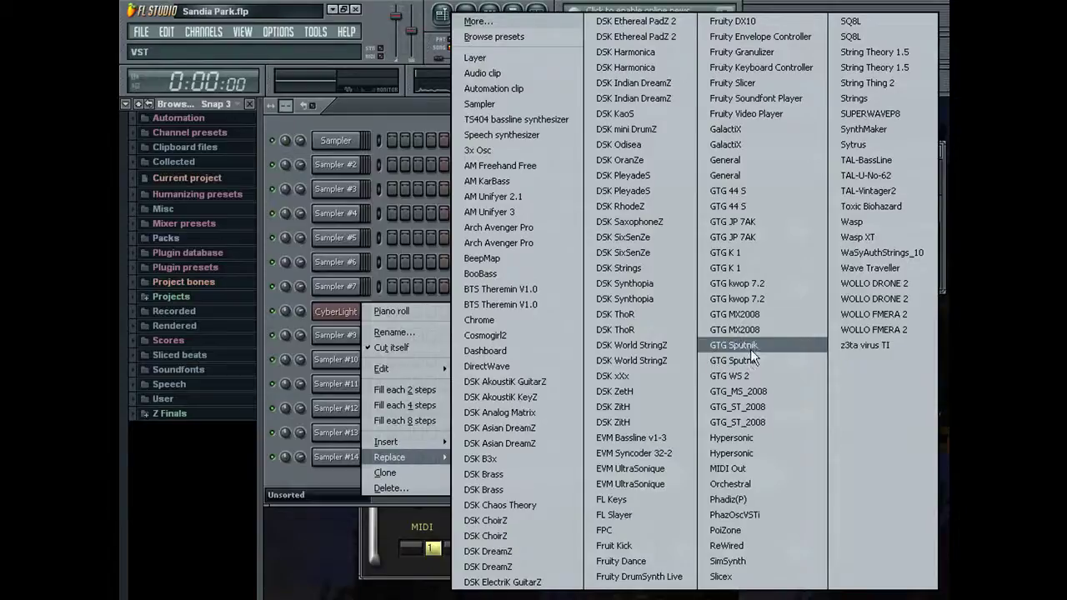
click(763, 388)
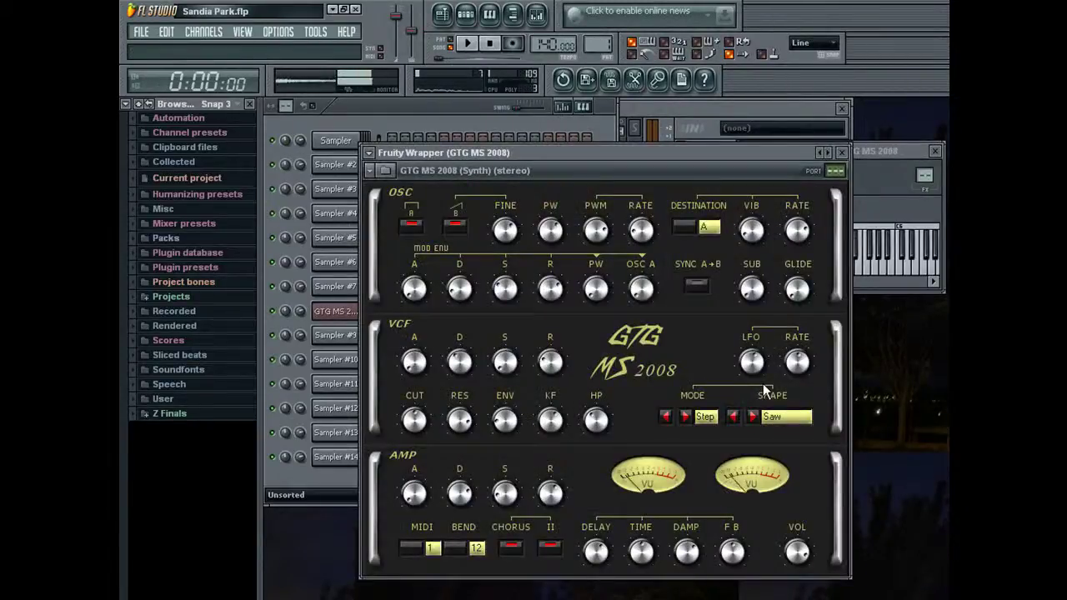
- Choose the CyberLight preset as a starting point and step through the following presets to StaccatoPluck
right_click(827, 154)
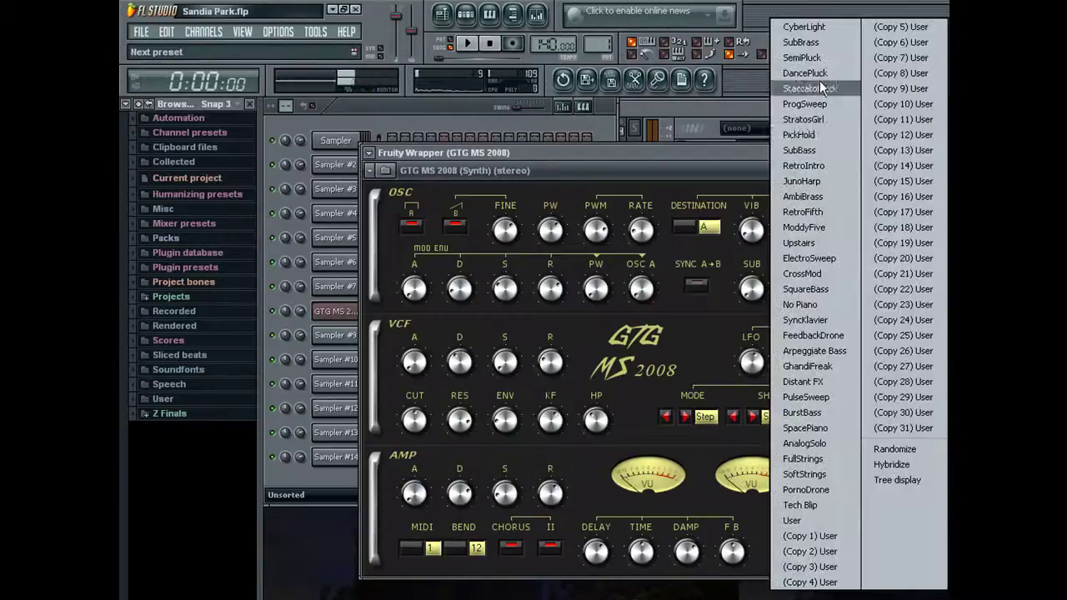
click(820, 40)
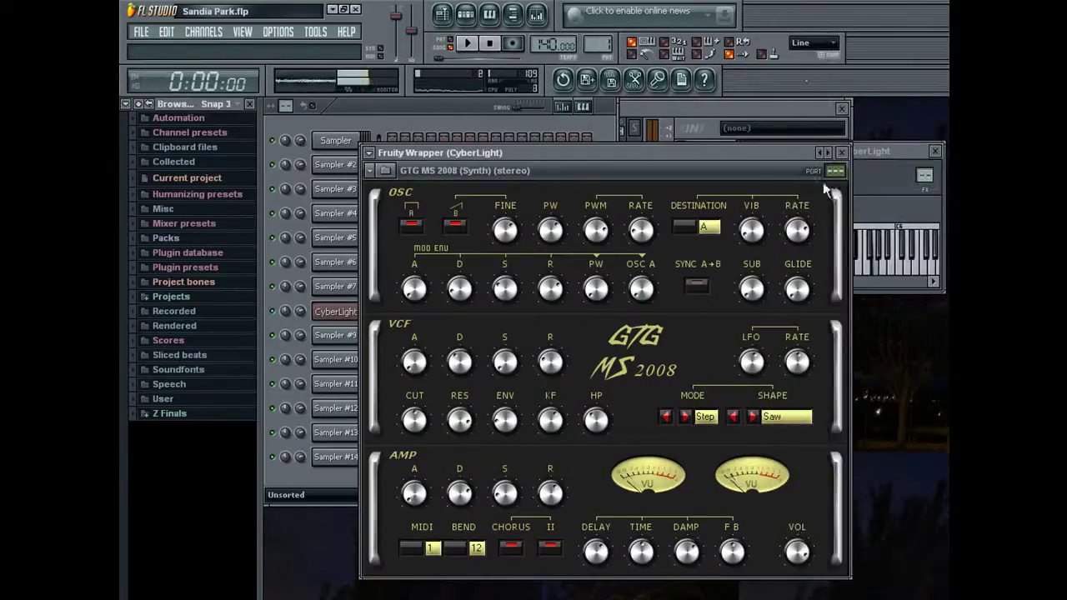
click(831, 155)
click(831, 155)
click(830, 154)
click(830, 154)
click(821, 153)
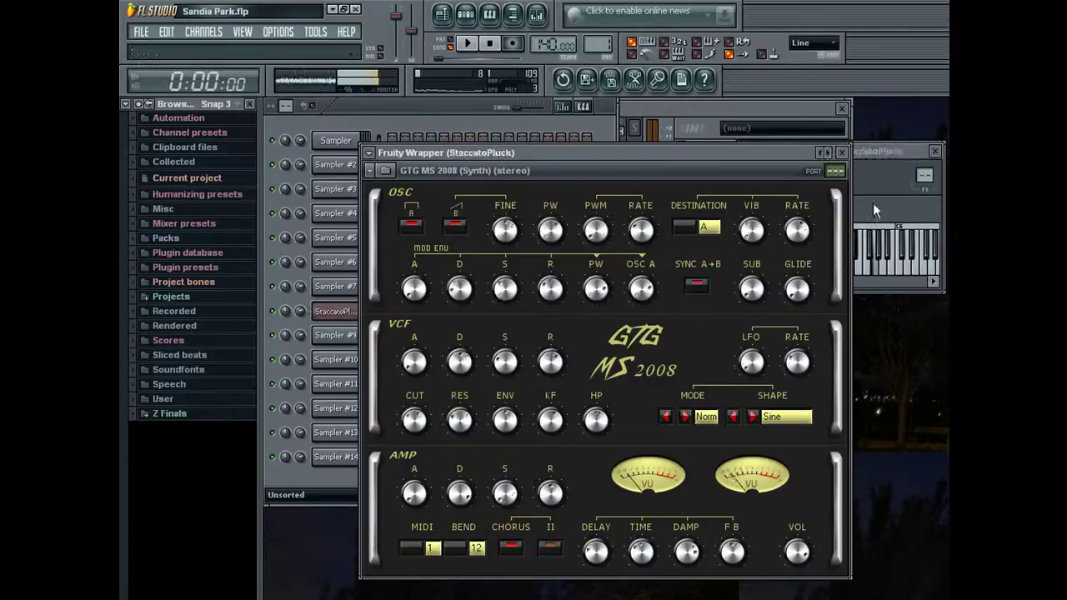
click(870, 210)
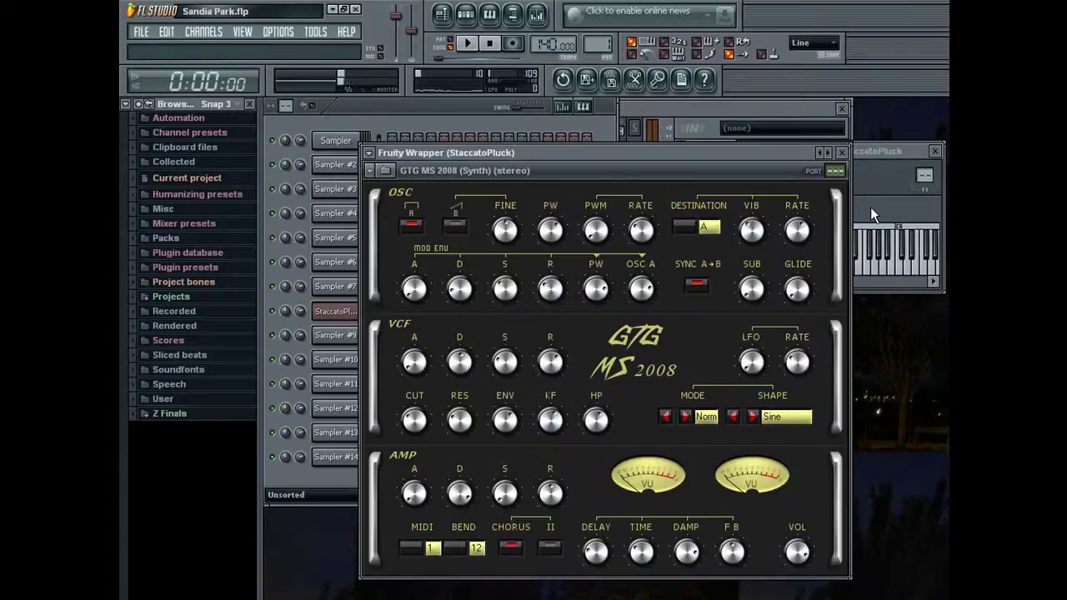
- Record two short four-note chords on the StaccatoPluck channel and stop the recording
click(391, 116)
click(516, 44)
key(space)
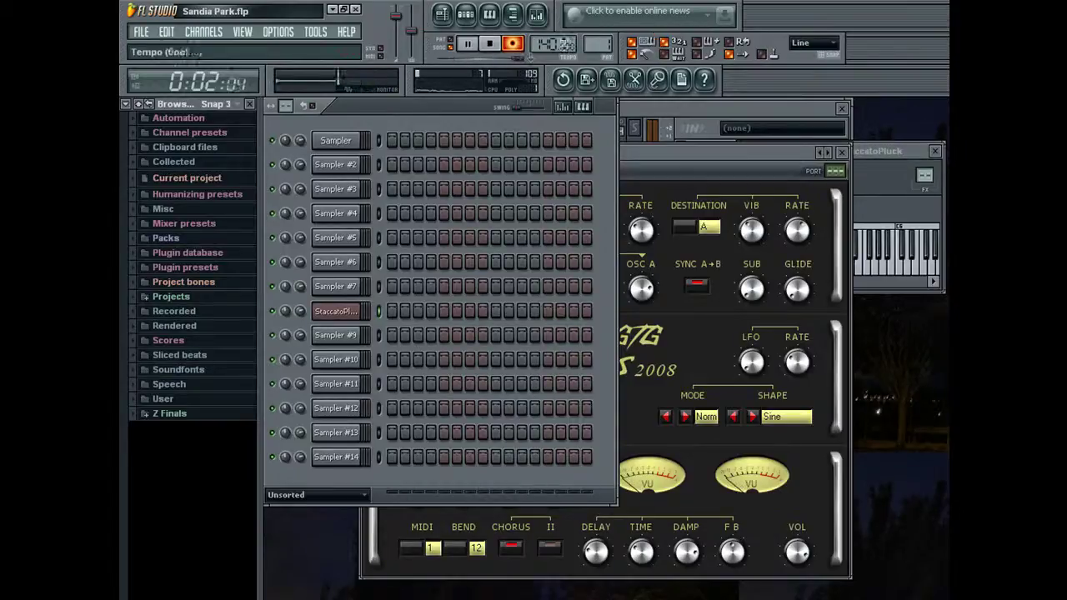
click(490, 43)
- Open the recorded StaccatoPluck notes in the piano roll and shift all four notes of the second chord onto step 5 of bar 1
click(486, 313)
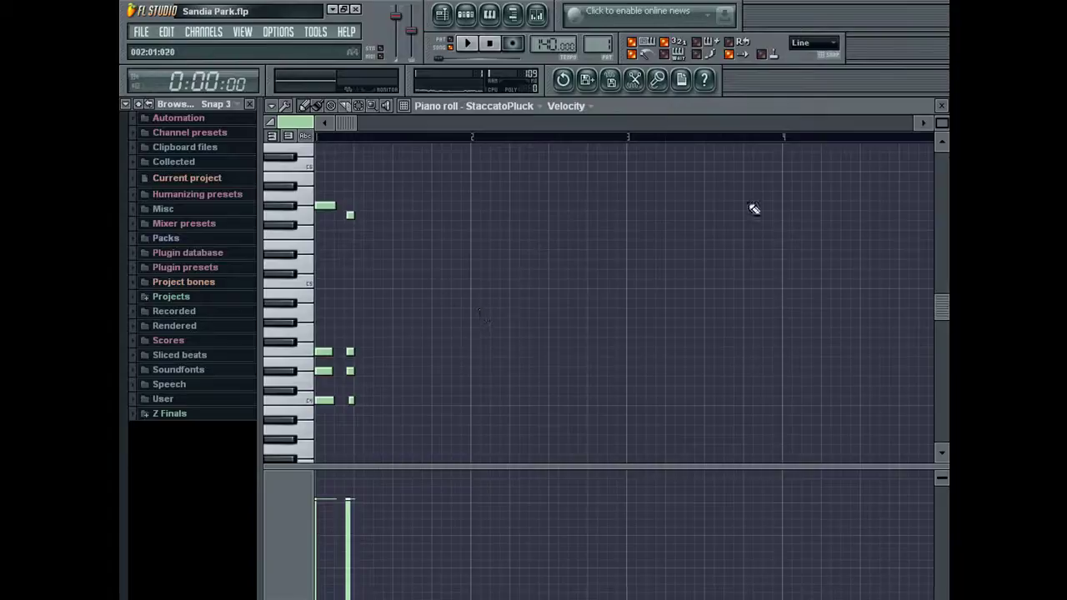
key(Page_Up)
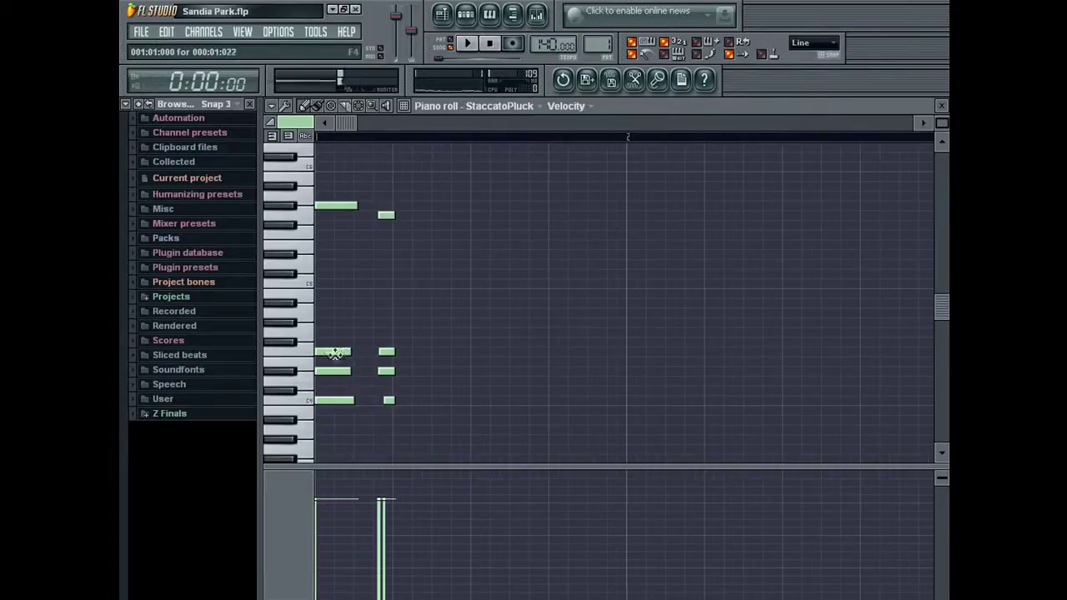
drag(389, 400, 401, 352)
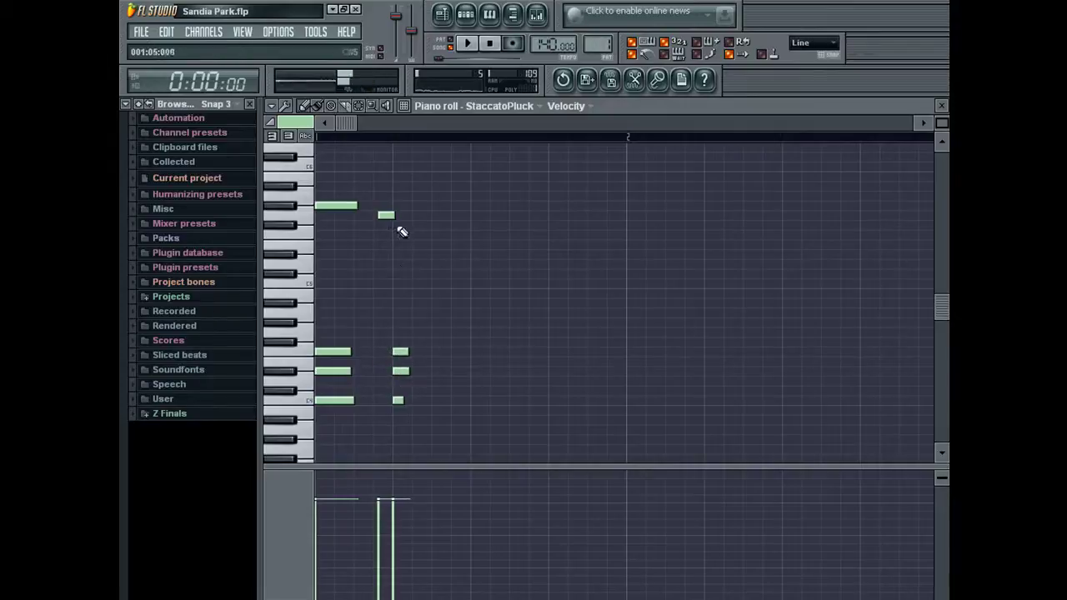
drag(397, 217, 411, 217)
- Duplicate both chords into bar 2, play the pattern back and deselect the notes
key(ctrl+a)
key(ctrl+b)
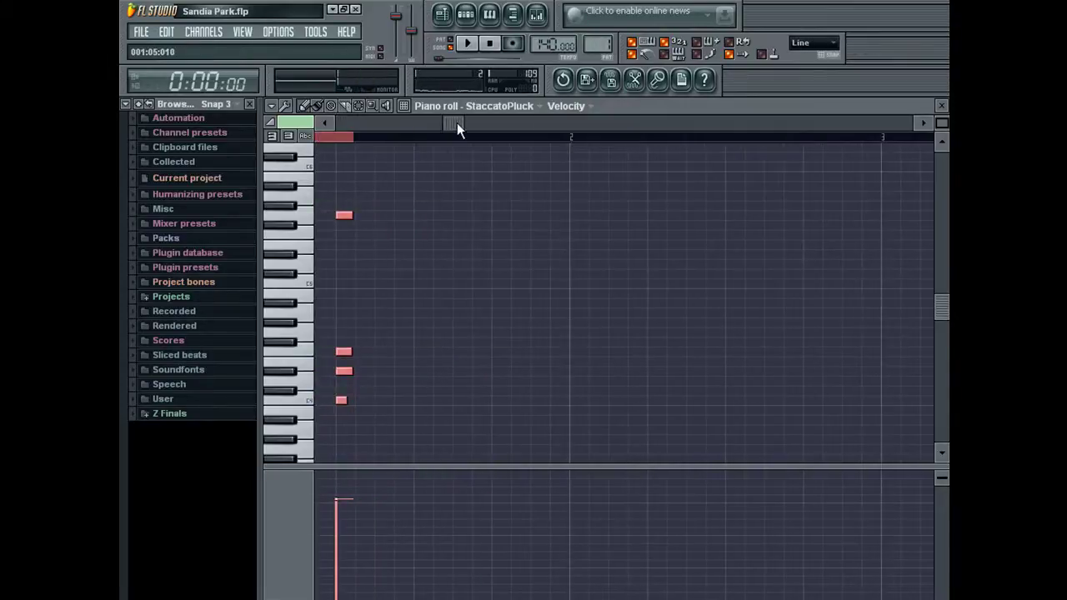
scroll(543, 136, left, 4)
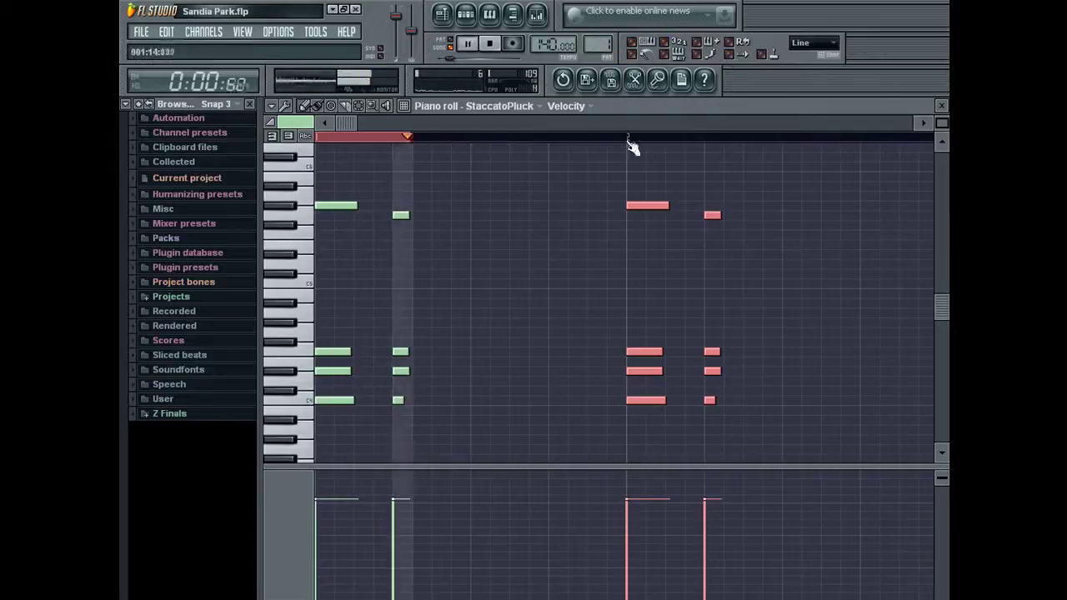
click(512, 124)
scroll(492, 133, left, 4)
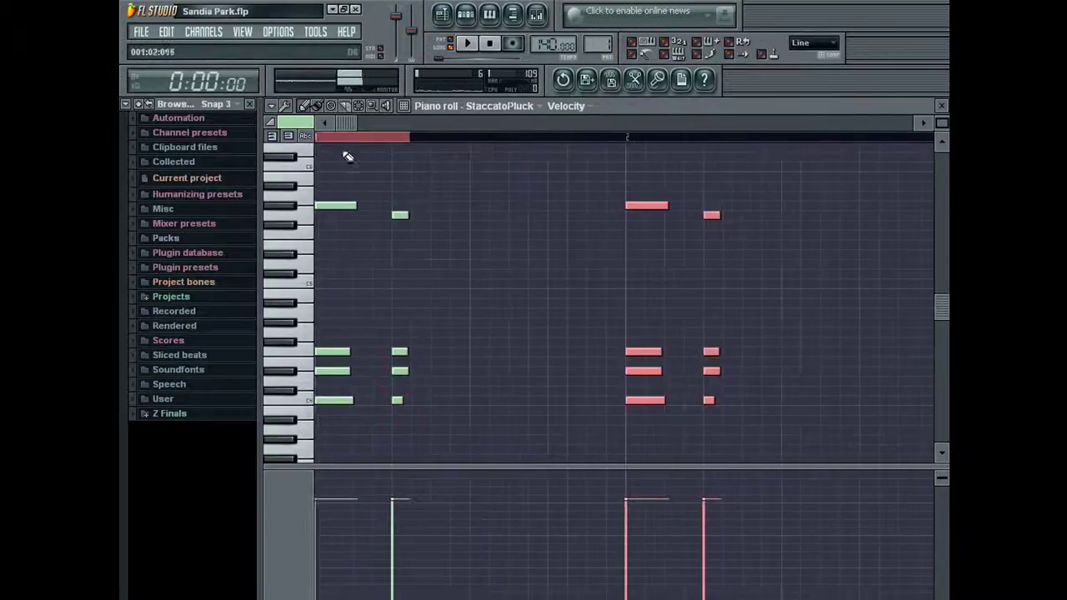
click(345, 205)
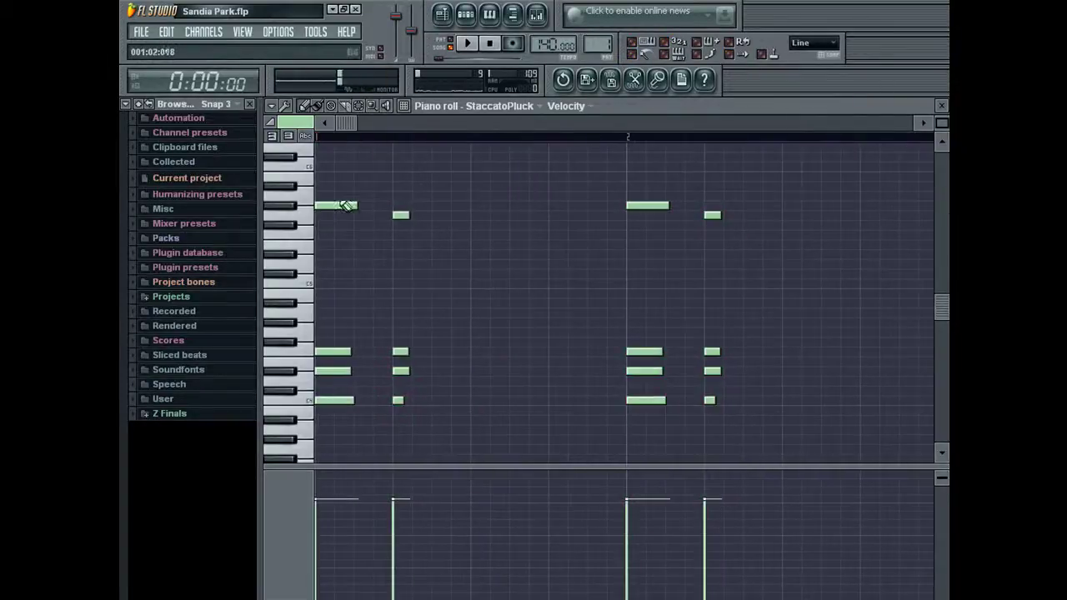
- Delete the C4 note from the first chord of both bars and raise that chord's F4 note to G4
right_click(333, 401)
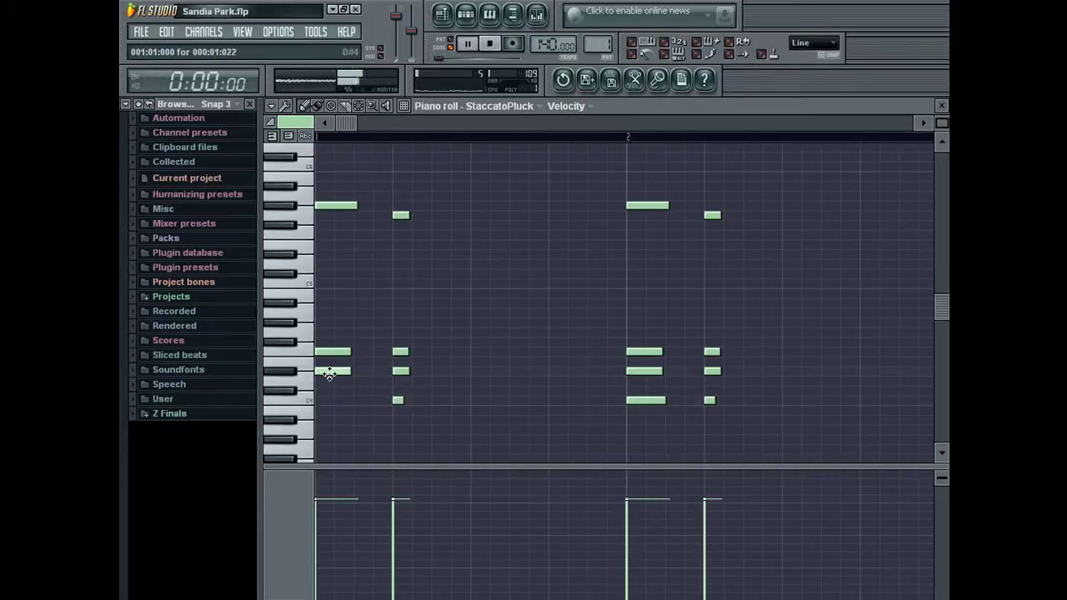
mouse_move(331, 349)
mouse_down()
mouse_move(333, 318)
mouse_move(331, 332)
mouse_up()
key(space)
key(space)
mouse_move(635, 348)
mouse_down()
mouse_move(638, 309)
mouse_move(639, 353)
mouse_move(639, 317)
mouse_move(638, 336)
mouse_up()
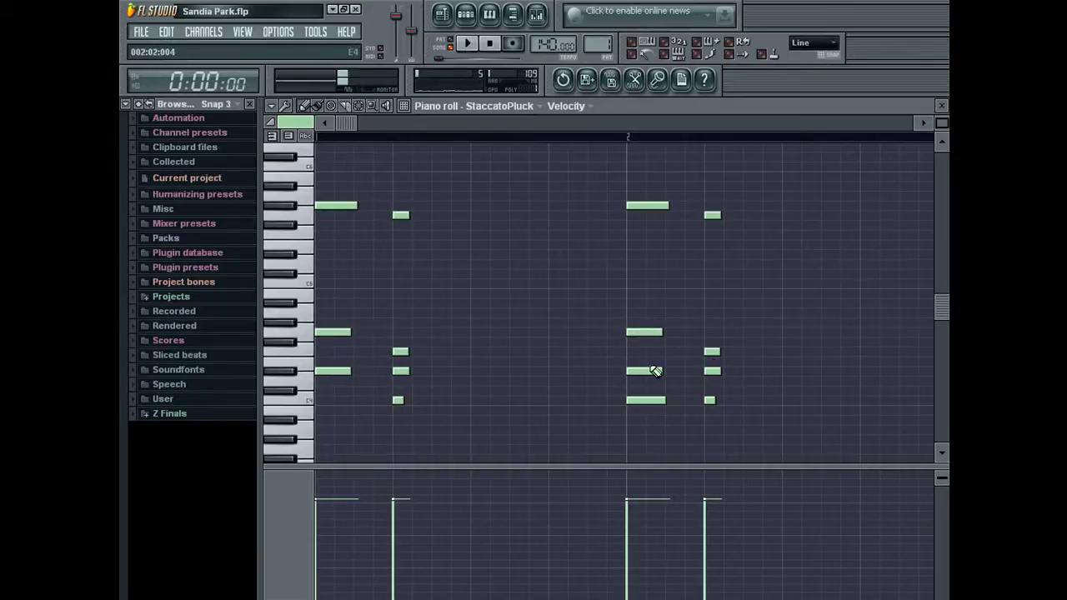
right_click(646, 401)
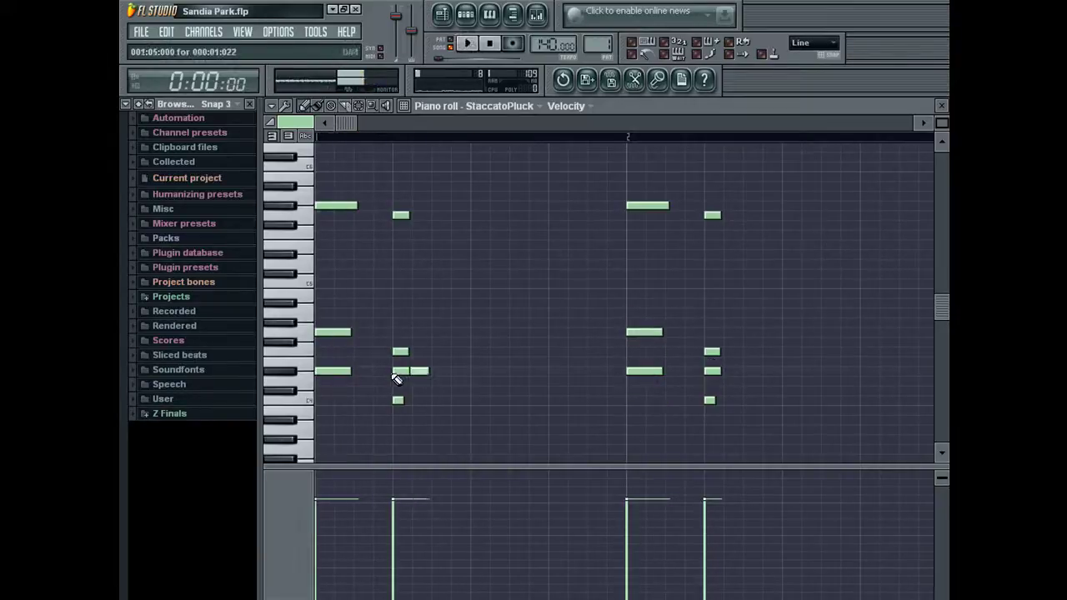
- Remove the D#4 note from the second chord of both bars and duplicate the two-bar pattern from bar 3 onward
key(space)
right_click(401, 371)
right_click(712, 371)
key(ctrl+a)
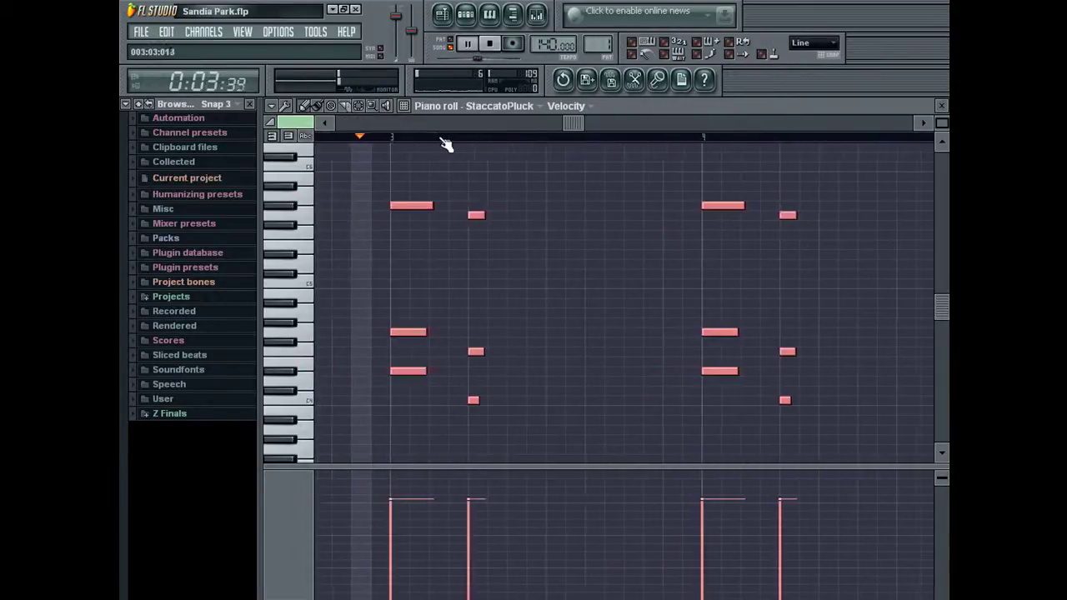
key(ctrl+b)
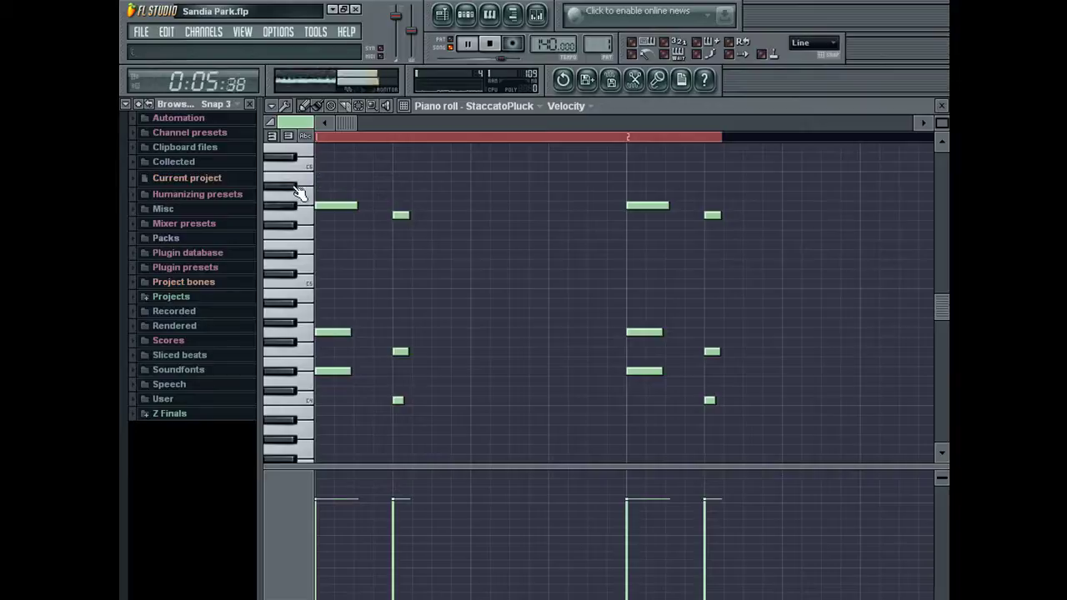
- Clone the StaccatoPluck channel in the step sequencer
key(F7)
right_click(350, 311)
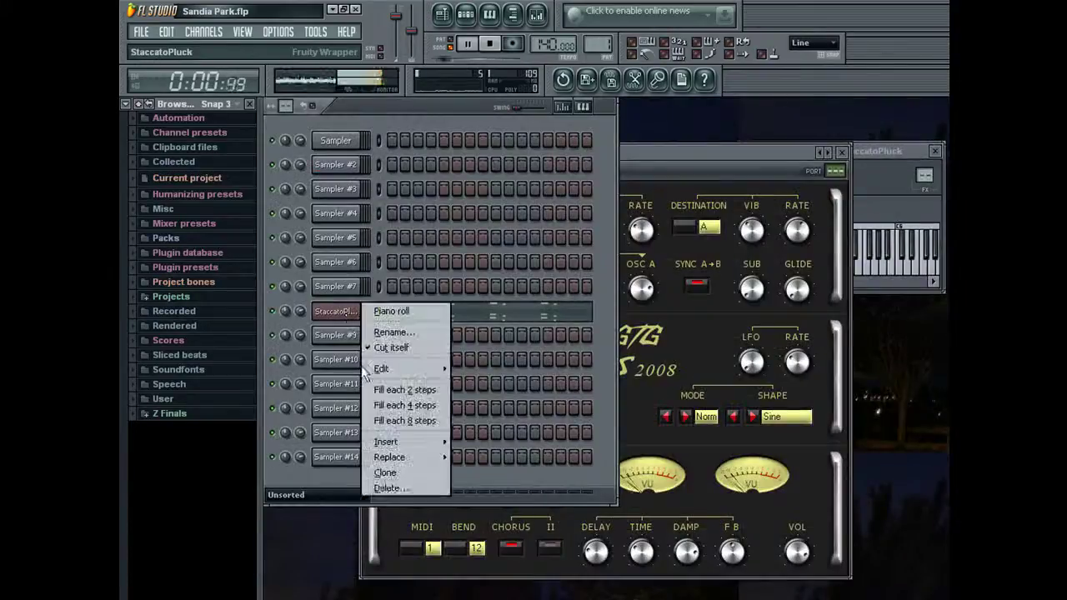
click(402, 479)
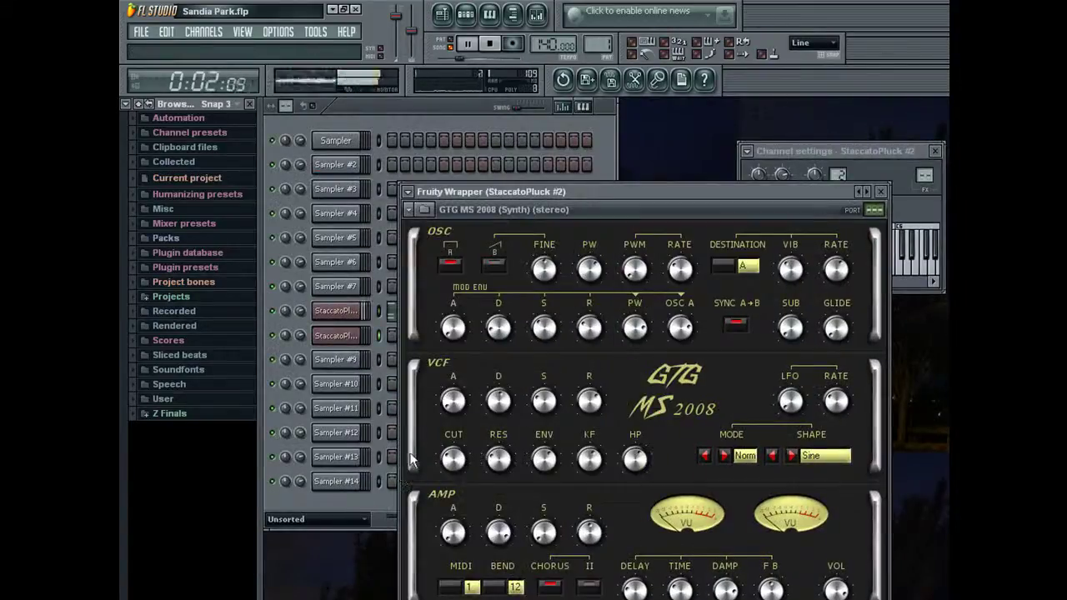
- Set the cloned StaccatoPluck channel to the SubBrass preset, auditioning CyberLight on the way
click(423, 214)
click(338, 335)
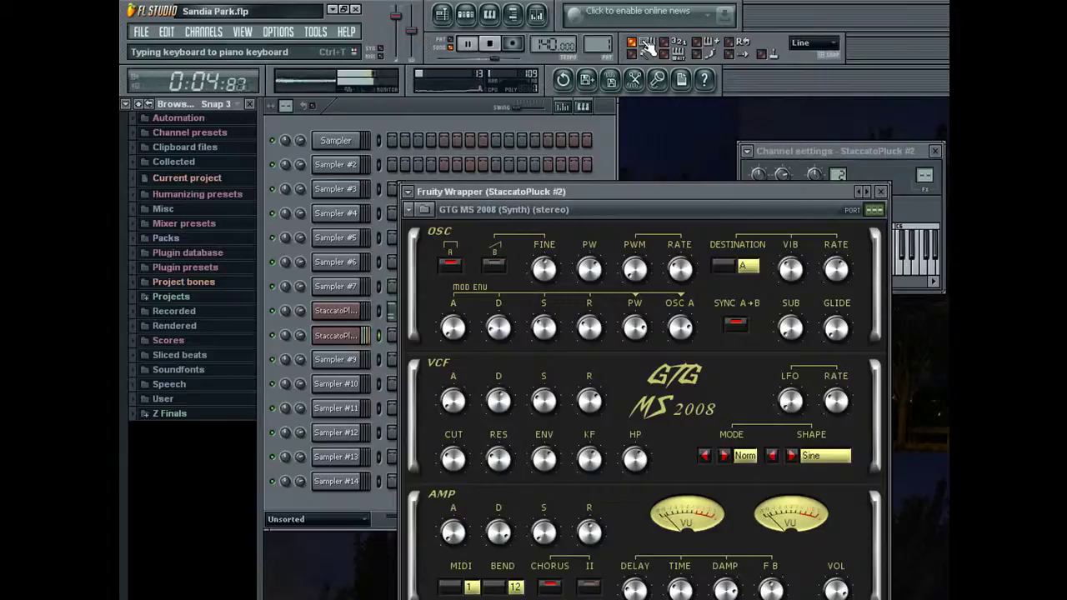
click(869, 189)
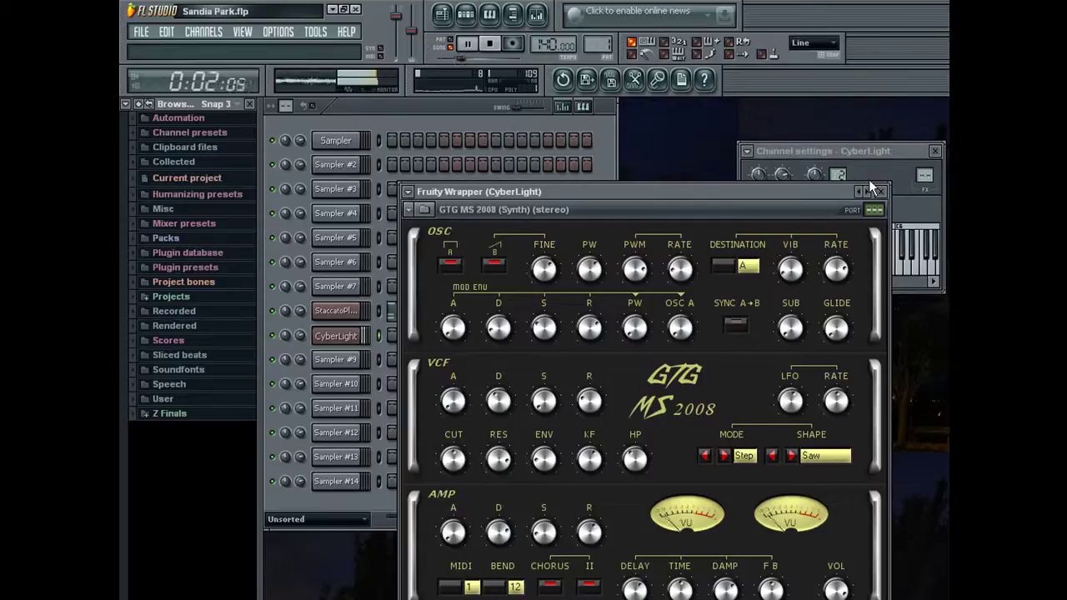
click(869, 179)
click(816, 201)
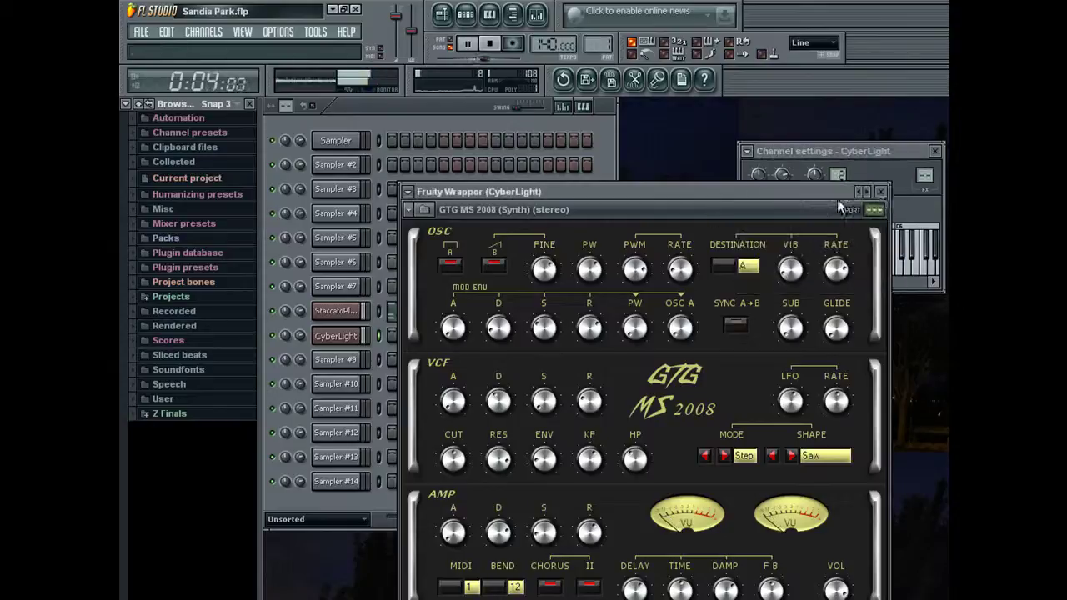
click(868, 191)
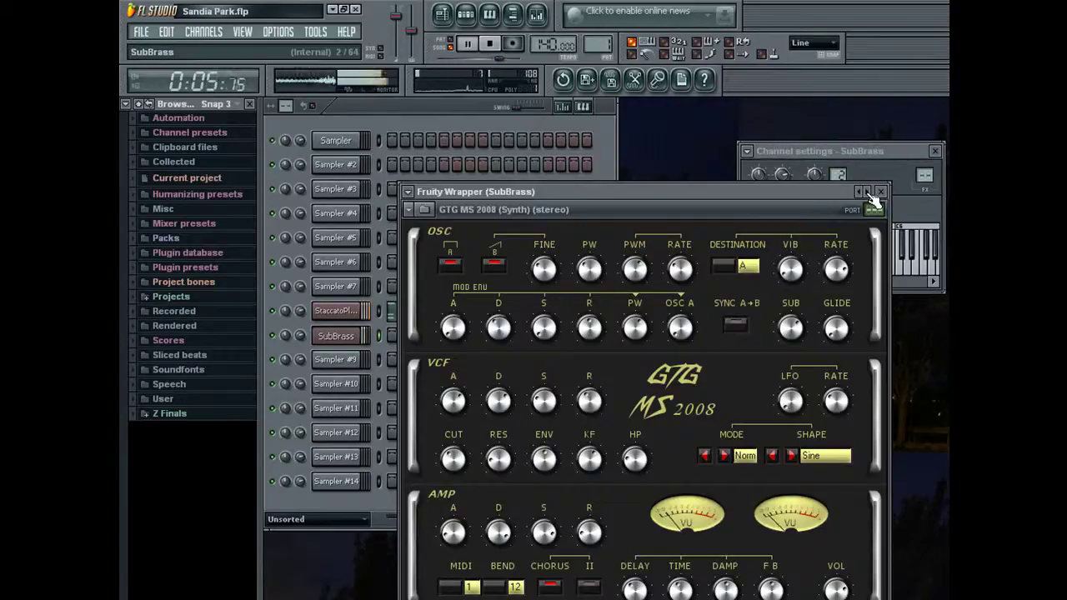
- Record a descending three-note SubBrass line over the looping StaccatoPluck chords
click(515, 44)
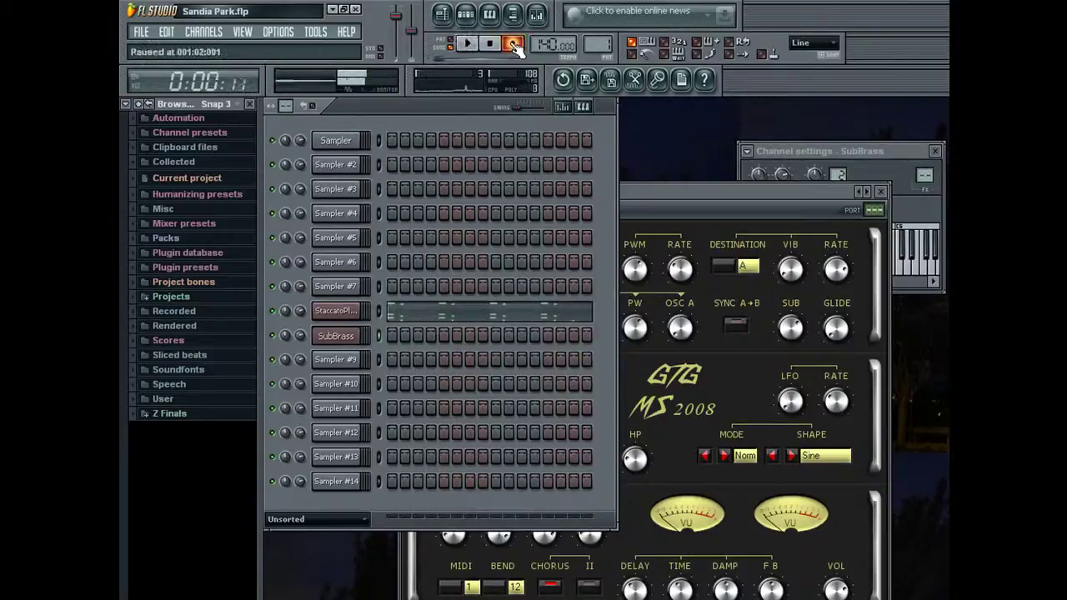
key(space)
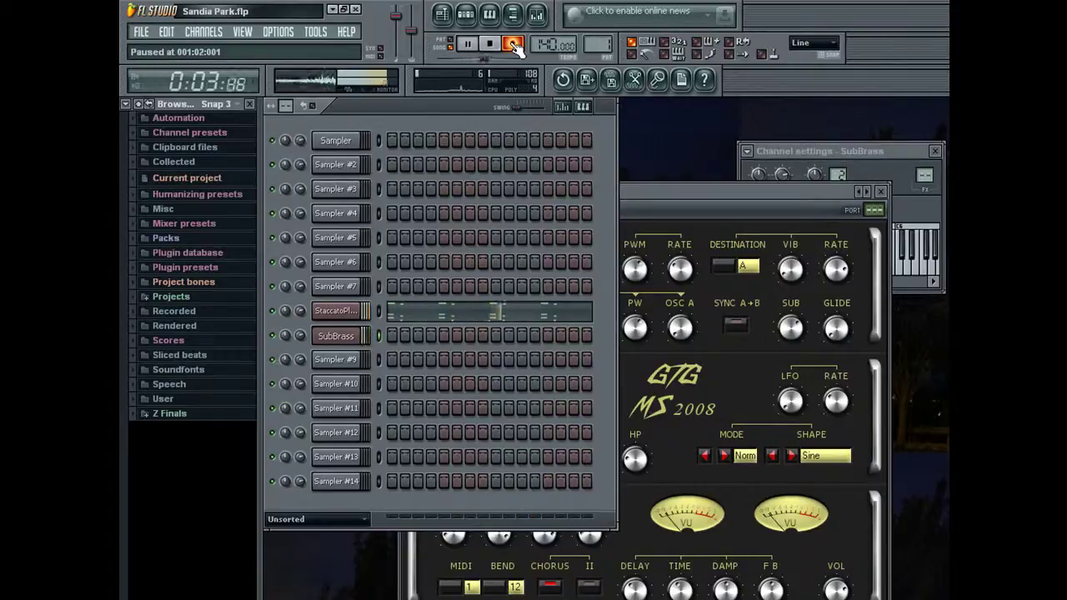
click(510, 44)
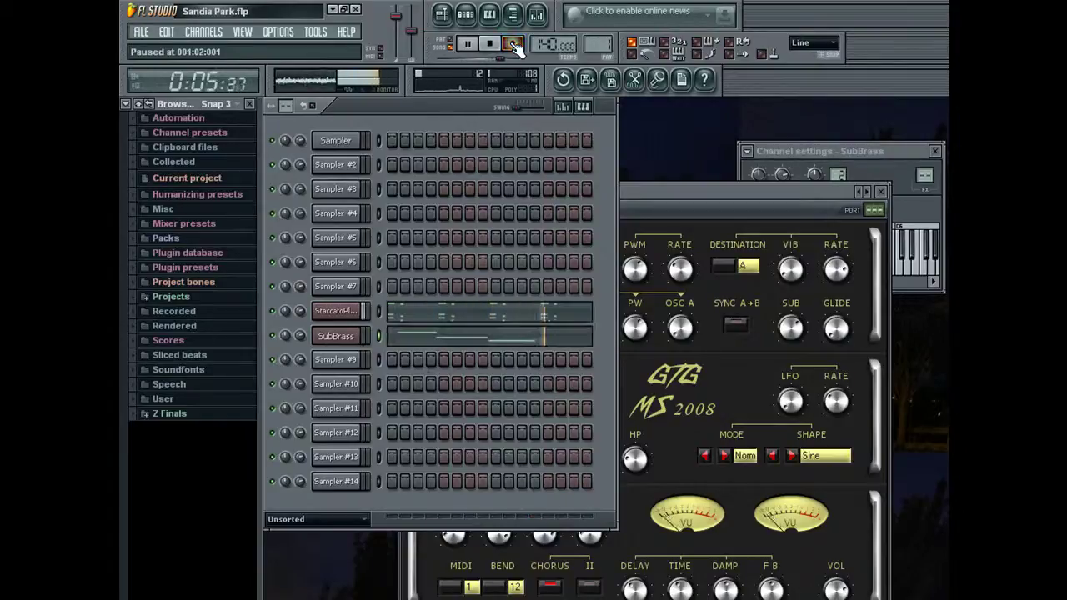
- In the SubBrass piano roll, start the first note on beat 2 of bar 1 and end it at bar 2
click(464, 335)
drag(381, 274, 398, 275)
key(space)
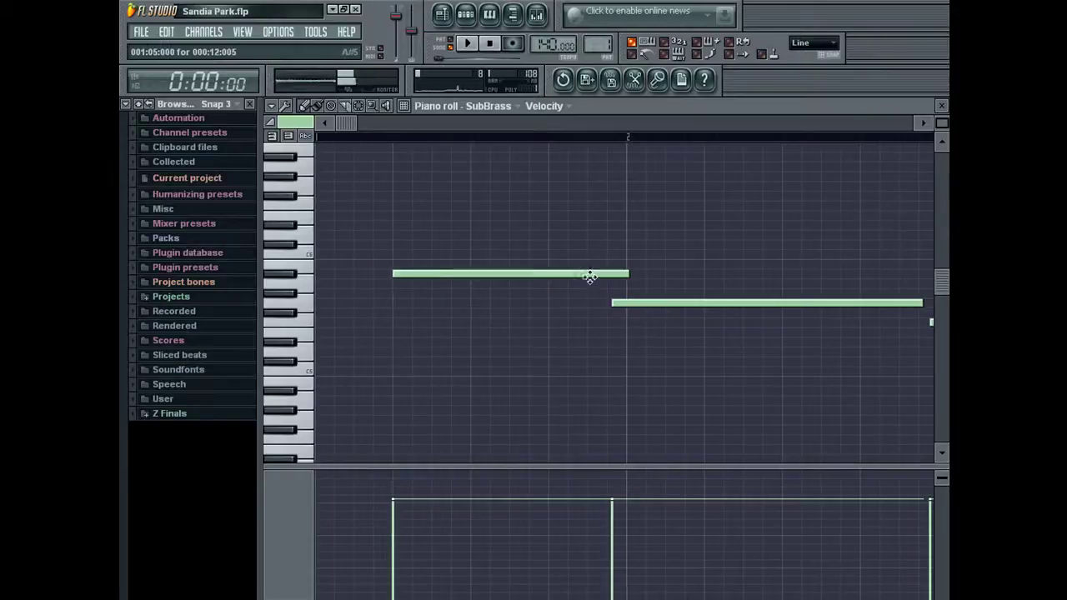
double_click(588, 274)
right_click(746, 361)
click(788, 358)
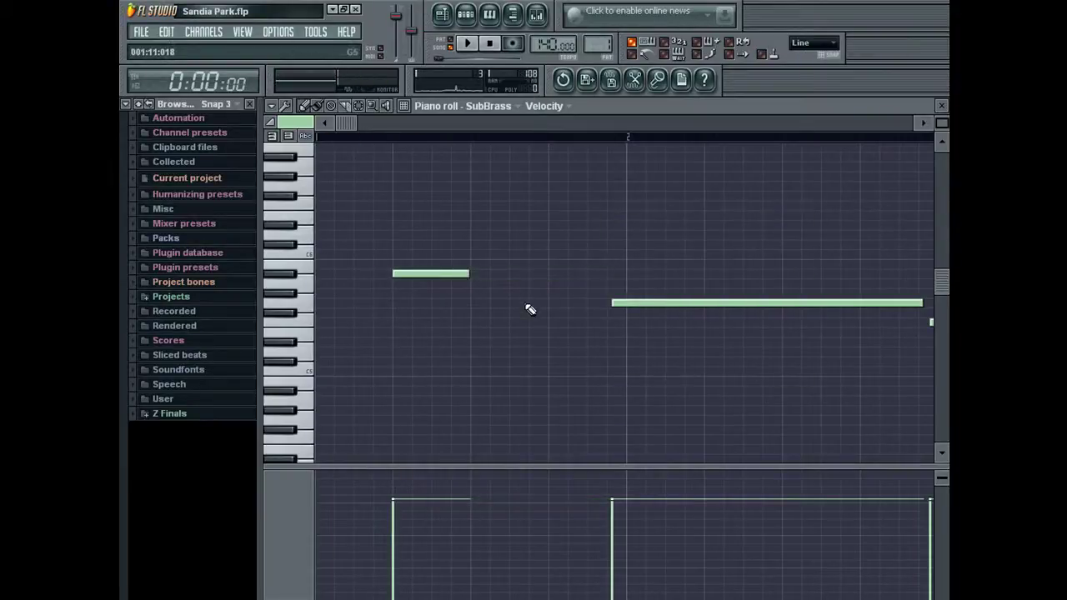
drag(464, 273, 625, 275)
- Align the second and third SubBrass notes with the starts of bars 2 and 3 and play the result
scroll(941, 123, down, 2)
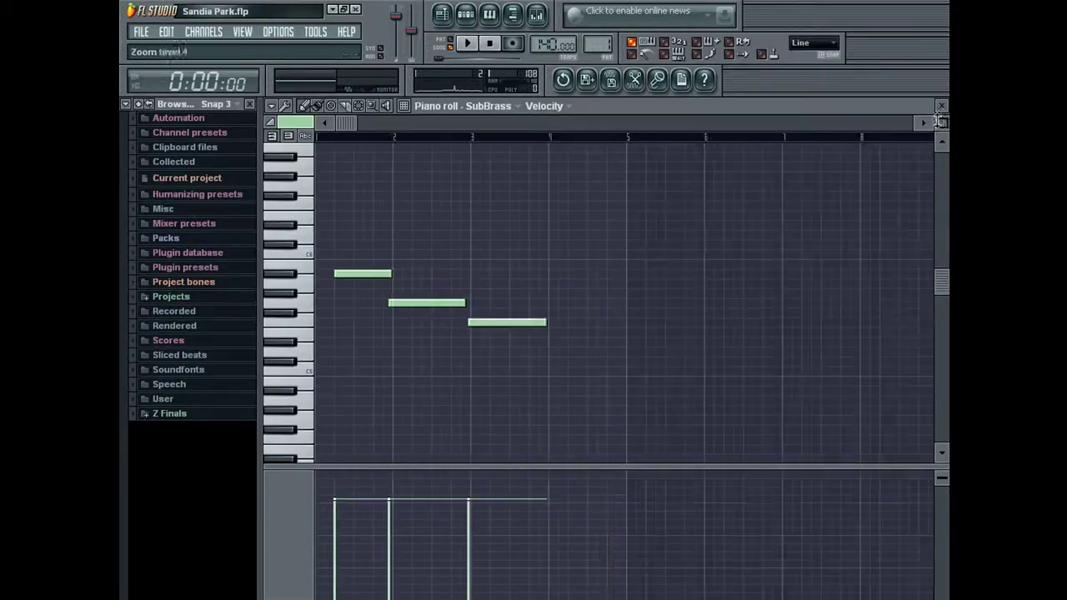
drag(395, 301, 399, 302)
drag(469, 321, 476, 320)
key(space)
- Examine the Pattern 1 clip in the playlist and its StaccatoPluck chords in the piano roll
click(442, 14)
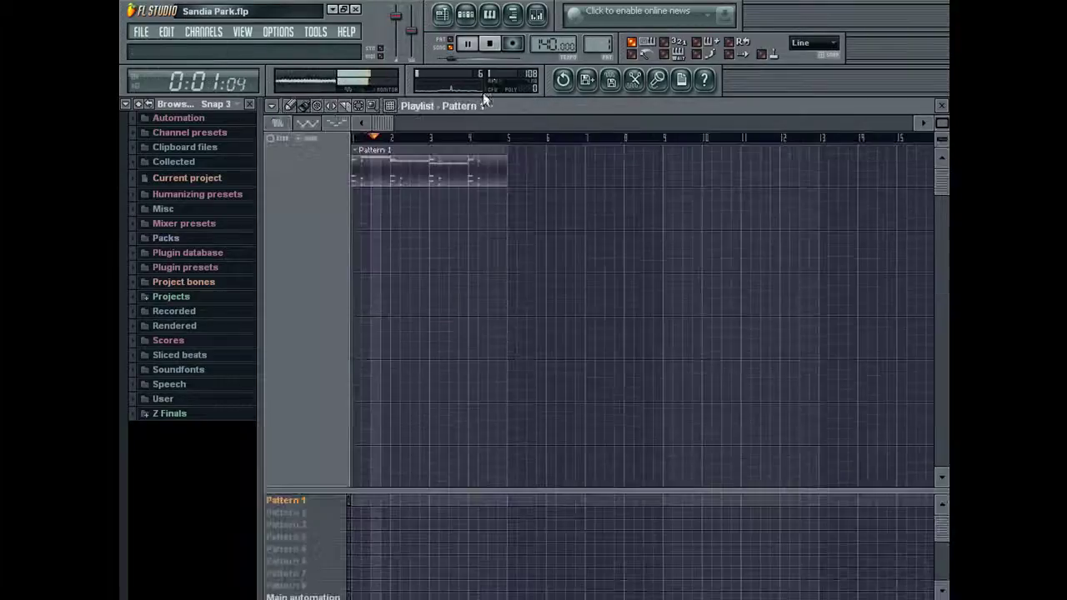
double_click(488, 176)
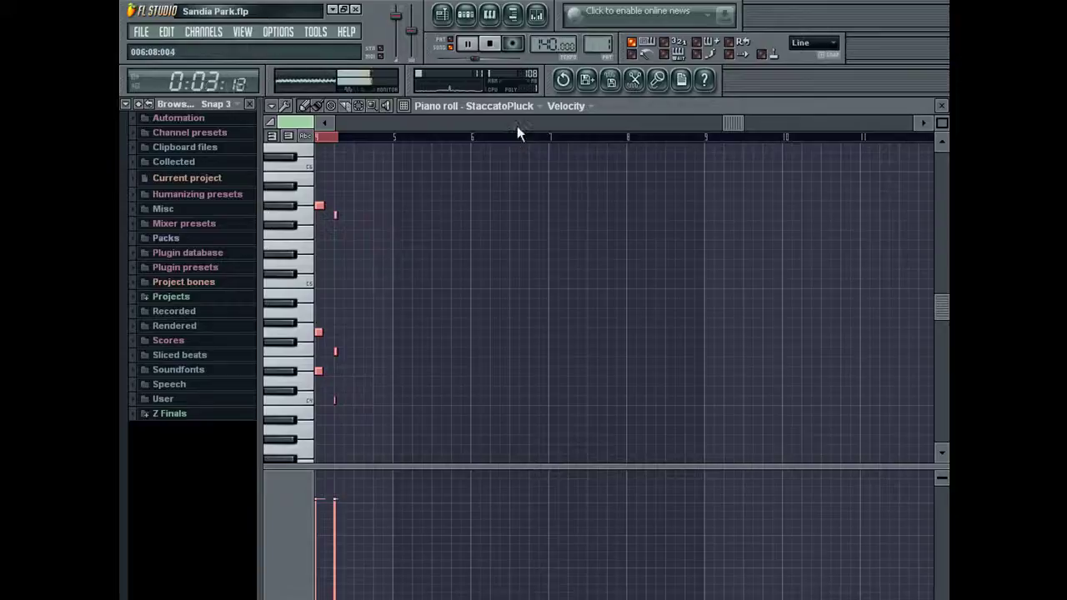
drag(517, 126, 347, 126)
key(F6)
click(503, 317)
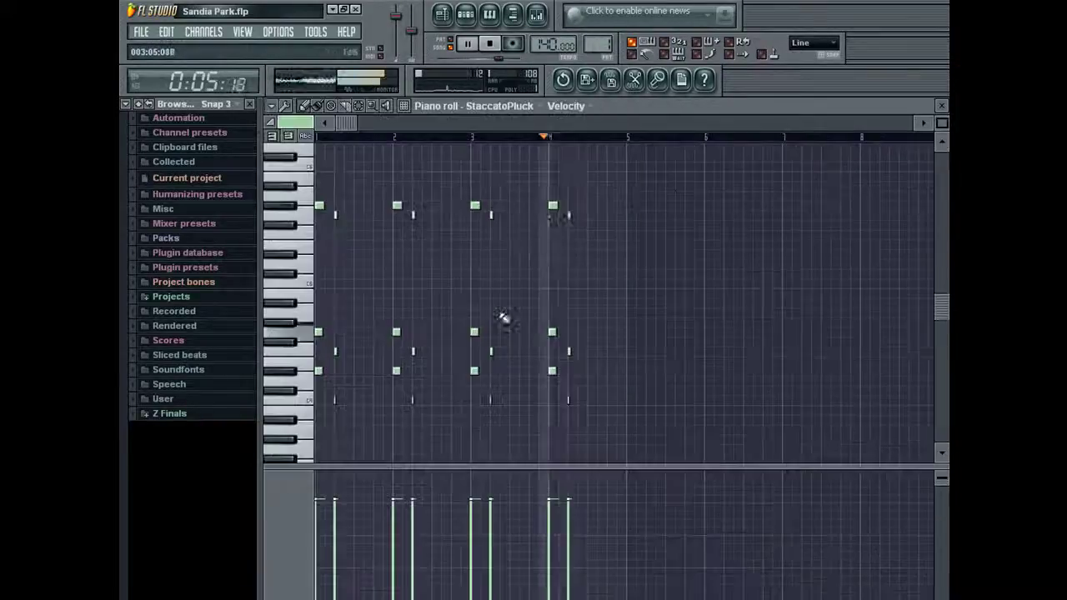
click(442, 14)
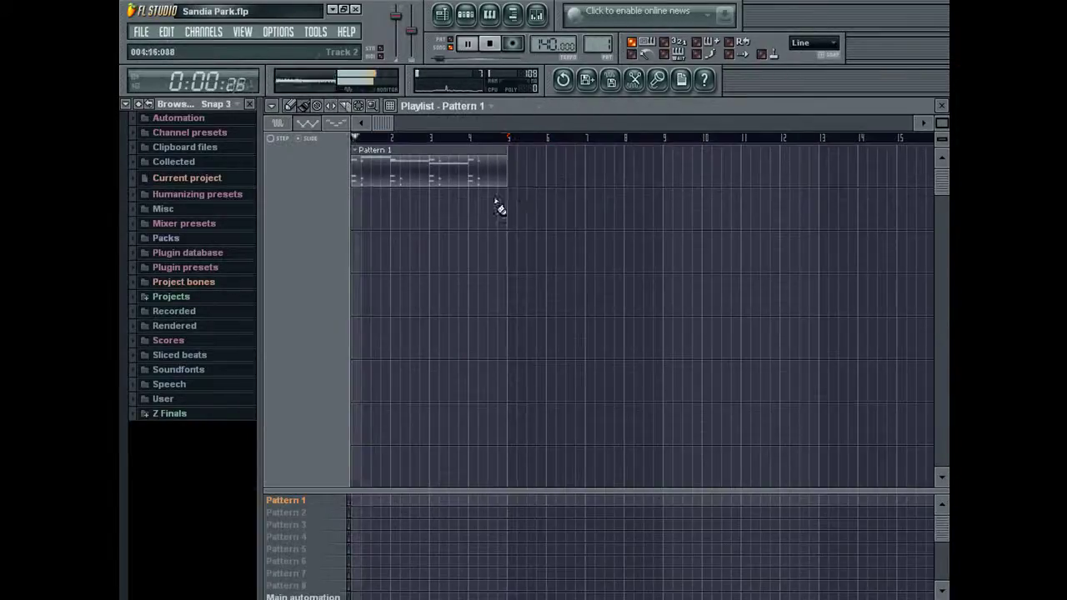
key(F6)
- Move the SubBrass notes out of Pattern 1 into Pattern 2
click(345, 337)
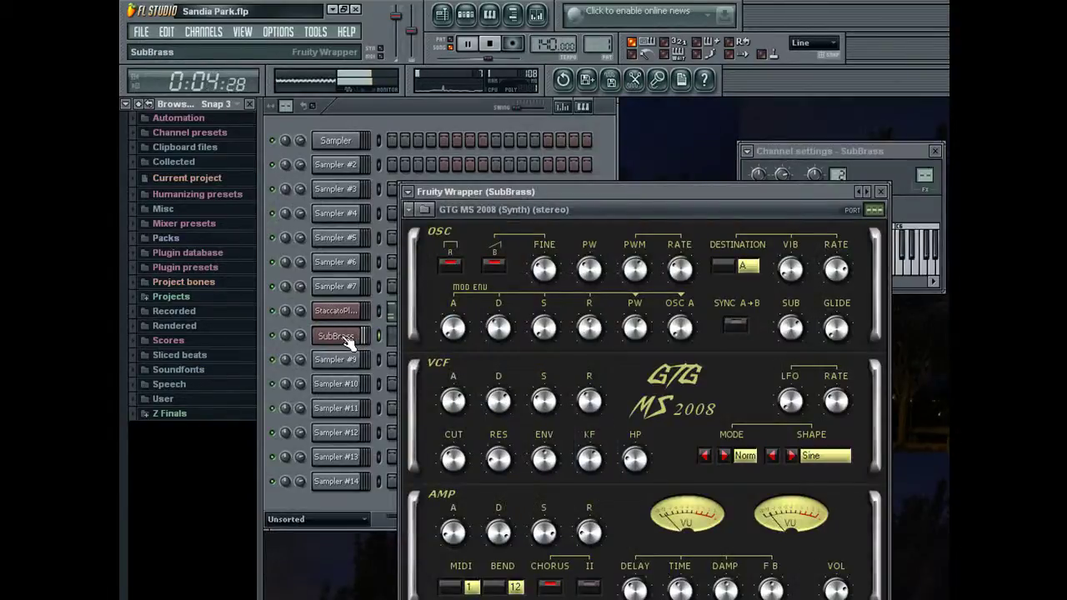
click(336, 336)
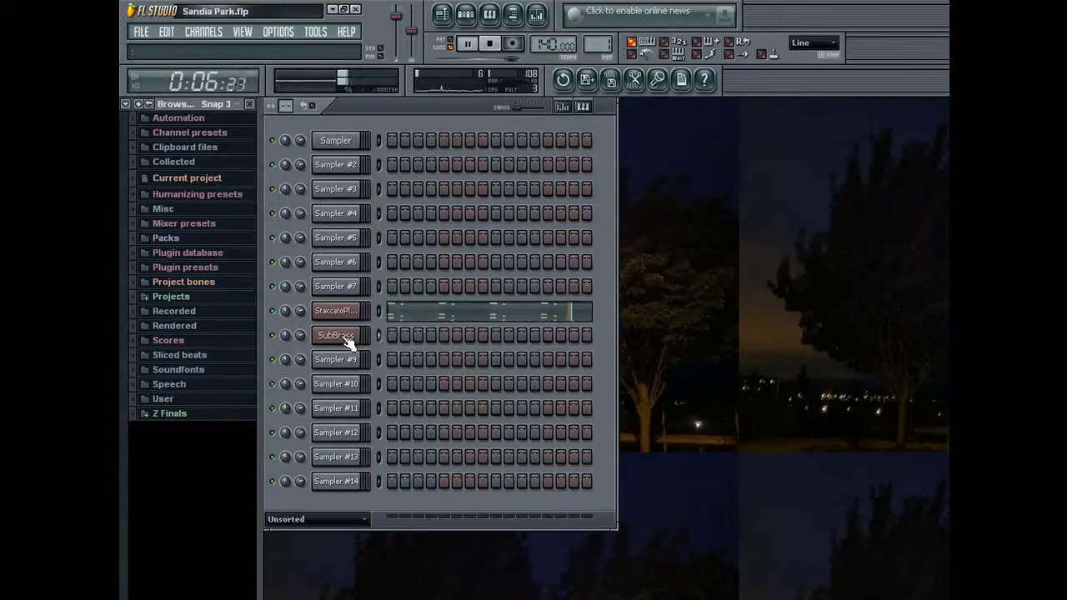
click(441, 14)
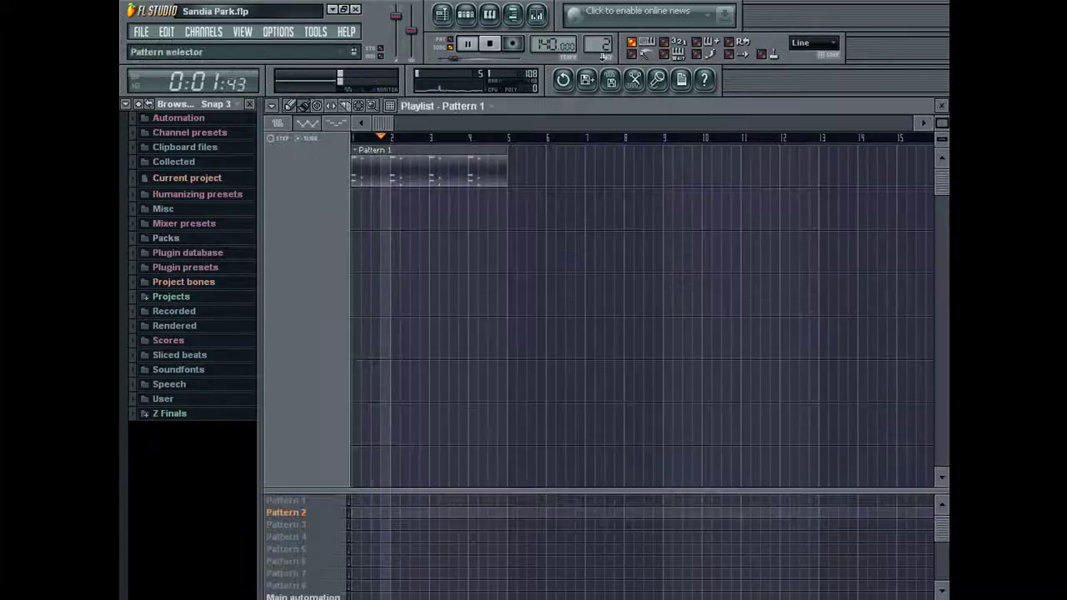
- Place Pattern 2 on playlist Track 2 at bar 1 and add a second Pattern 1 clip at bar 5
click(359, 208)
click(492, 171)
click(512, 171)
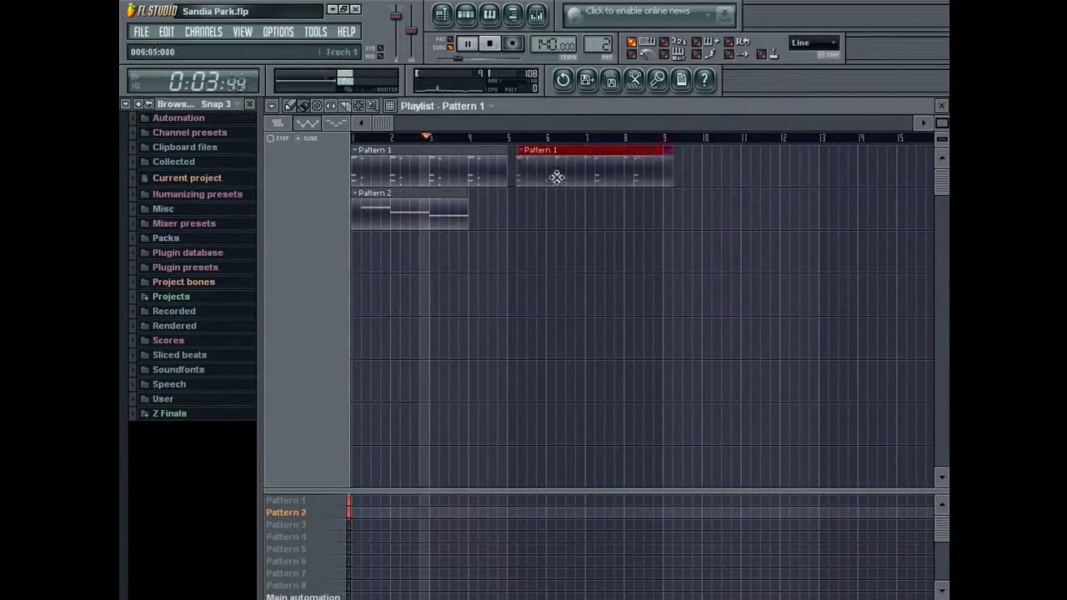
- Check Pattern 2's notes and record a rising two-note SubBrass line in Pattern 3
double_click(400, 209)
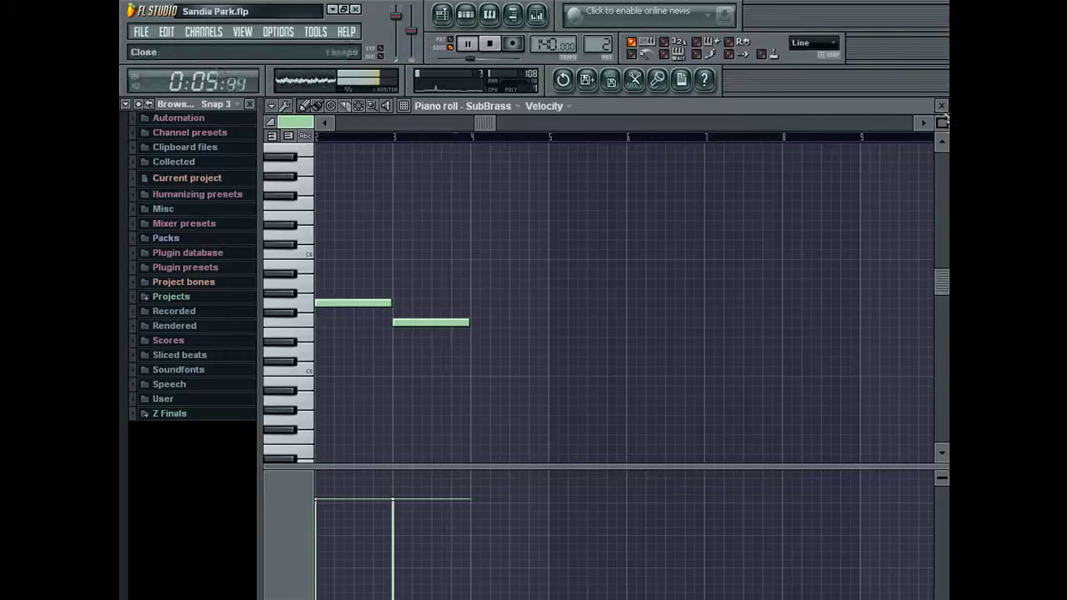
click(942, 106)
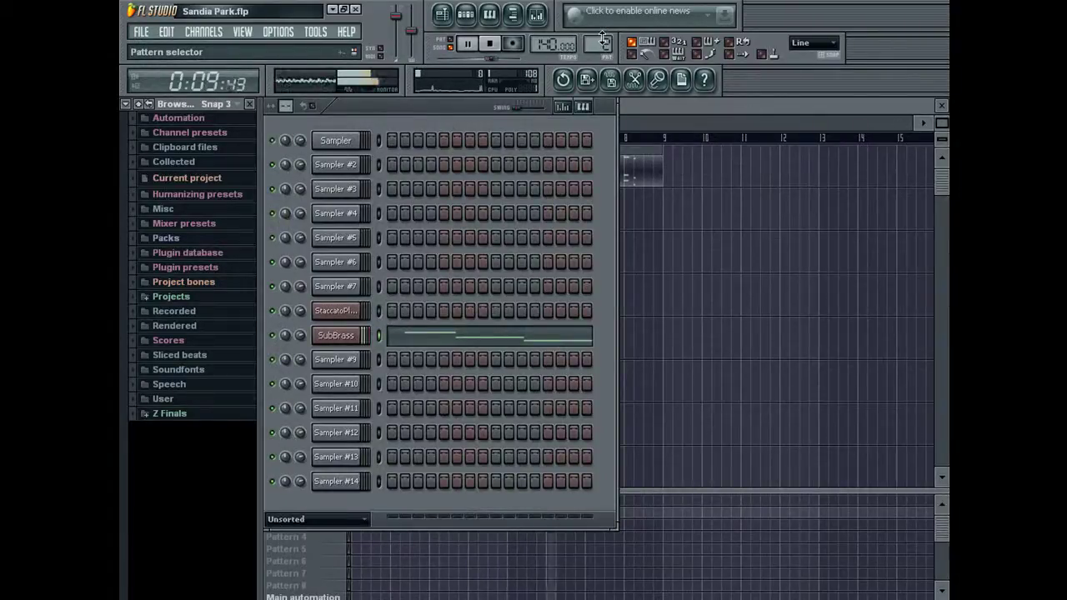
key(F6)
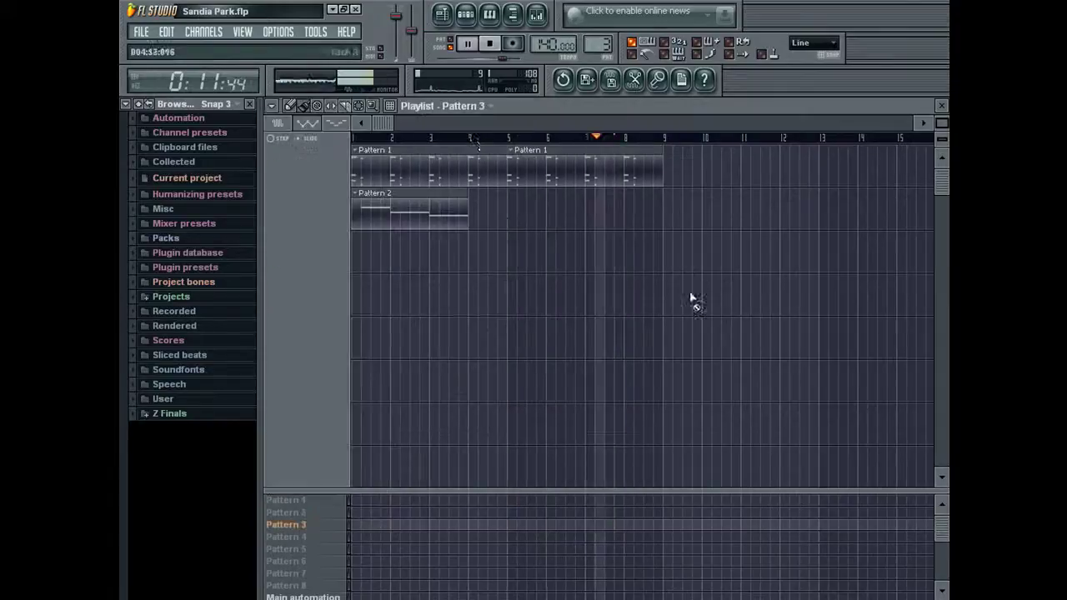
click(459, 140)
key(F5)
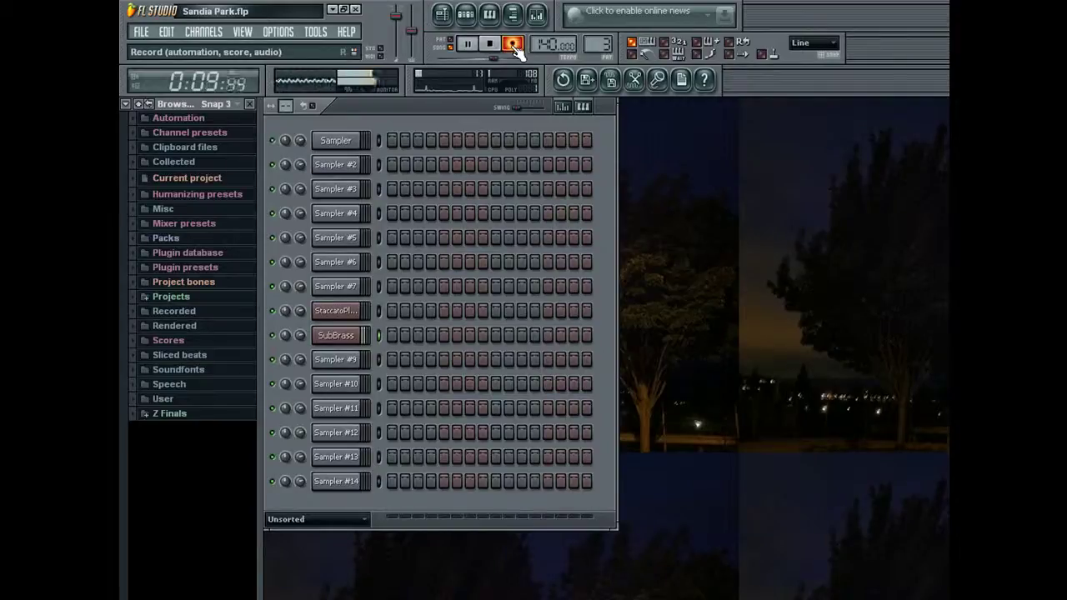
- Align Pattern 3's first SubBrass note with beat 2 of bar 1 and its second note with the start of bar 2
click(457, 342)
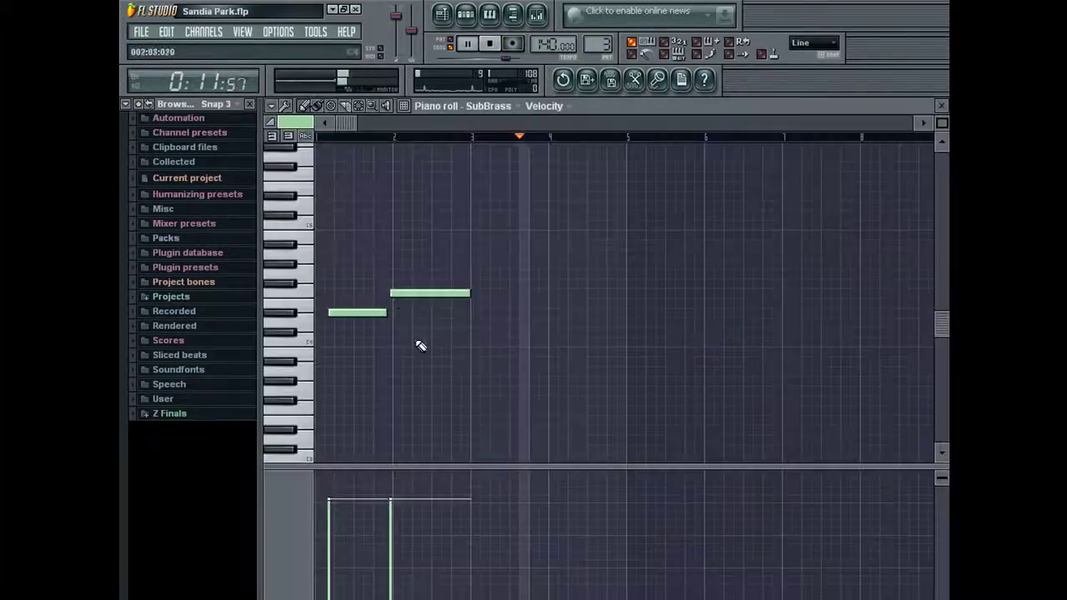
right_click(342, 312)
click(338, 313)
right_click(395, 295)
click(395, 293)
- Add a short C4 note at bar 5 of Pattern 3's SubBrass line and a short note at bar 5 of Pattern 2
click(629, 342)
drag(706, 342, 634, 367)
click(627, 595)
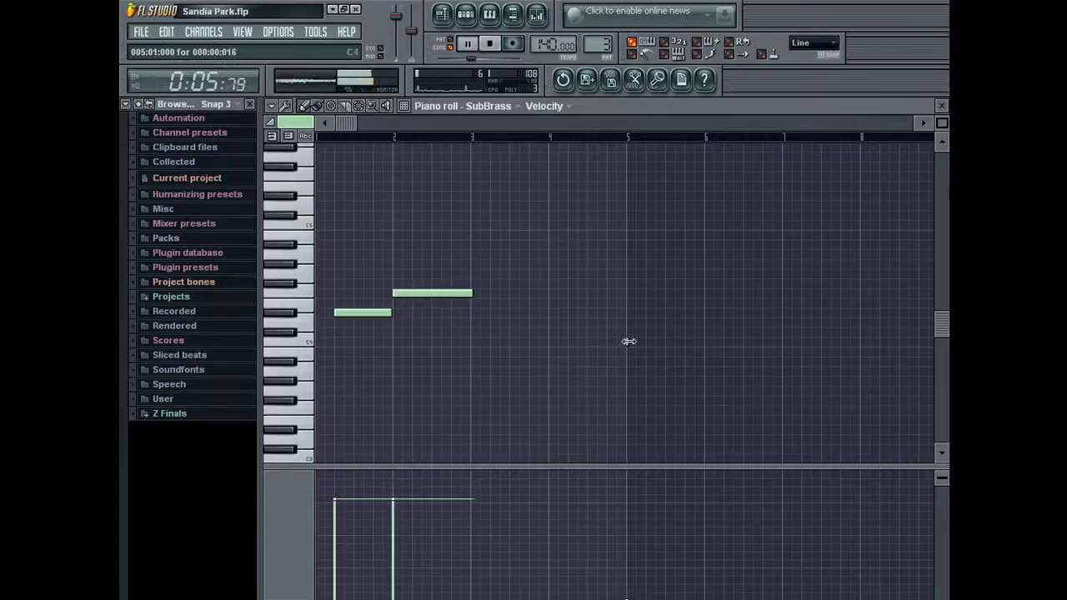
double_click(629, 342)
click(822, 422)
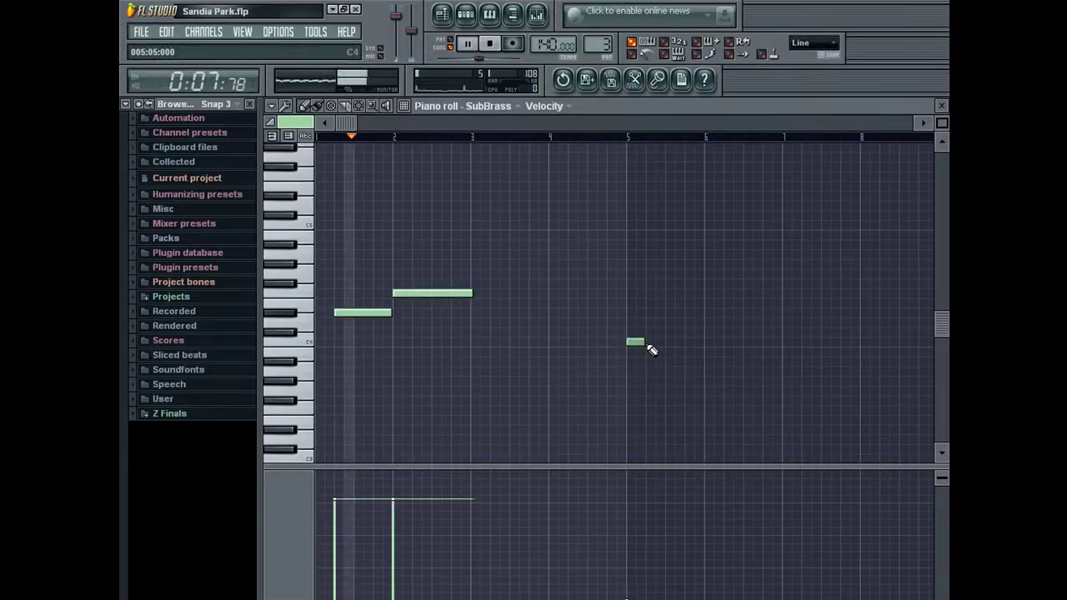
scroll(598, 43, down, 1)
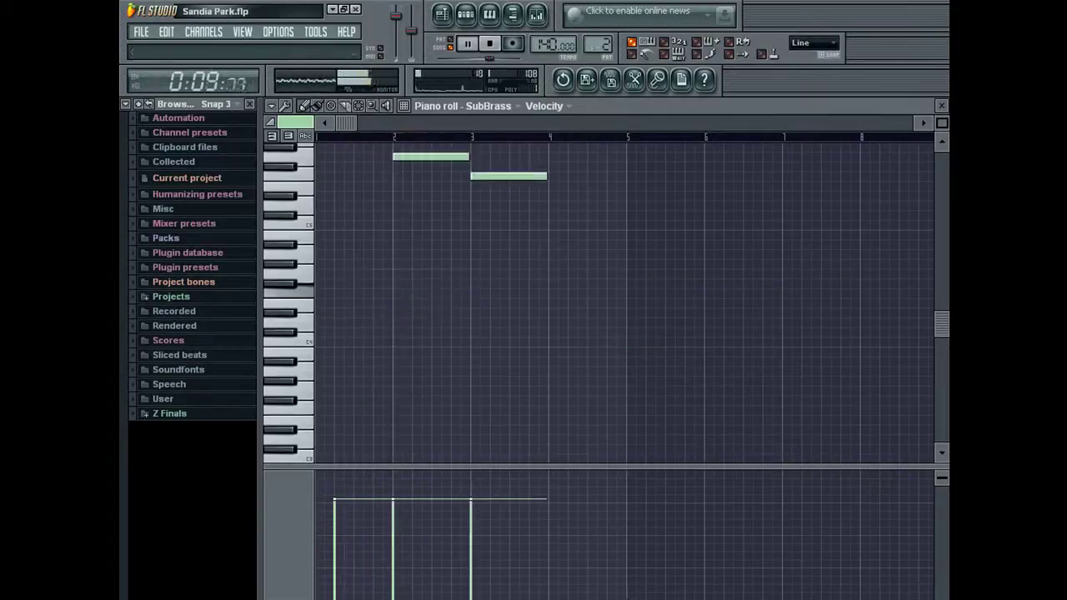
key(F7)
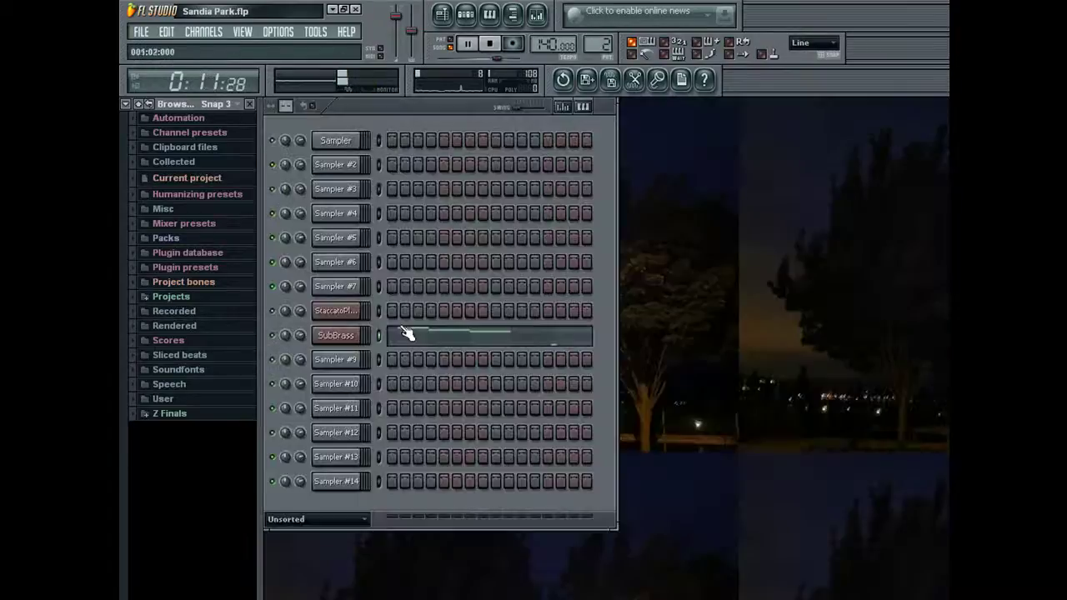
- Rename the Sampler #9 channel as SubBrass
click(354, 337)
right_click(359, 335)
click(396, 342)
right_click(356, 354)
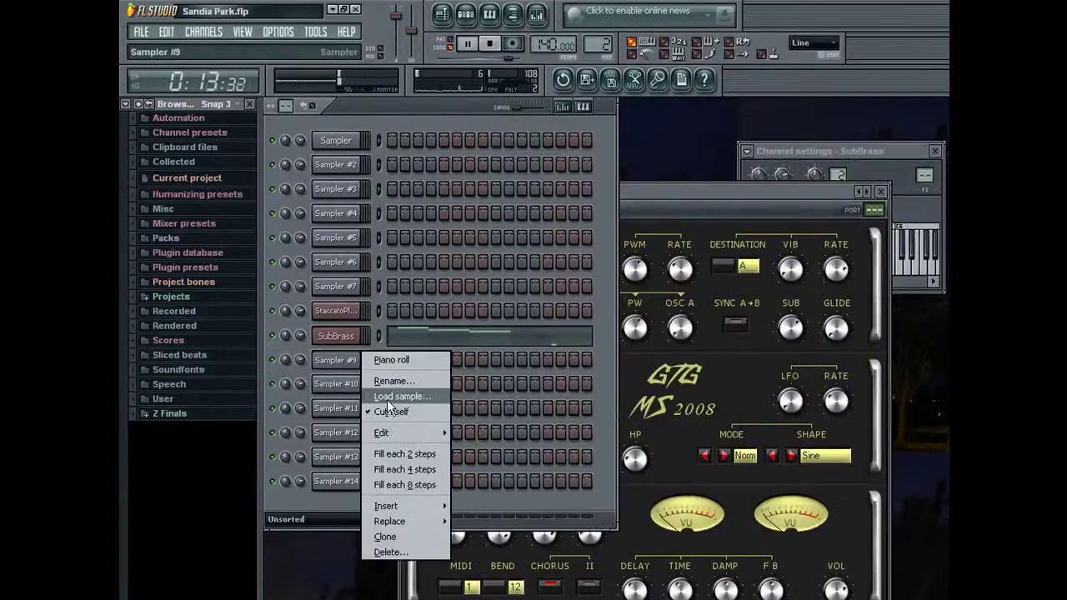
click(383, 390)
key(Escape)
key(F2)
text(SubBrass)
key(Return)
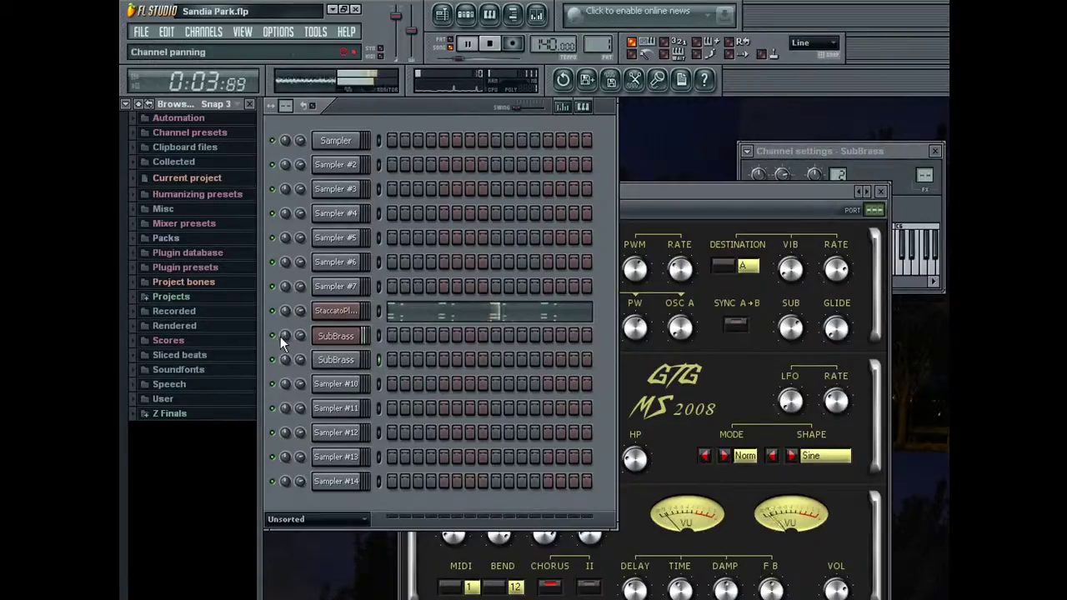
- Rename the Sampler #7 channel as StaccatoPluck
right_click(315, 305)
key(Escape)
right_click(326, 302)
key(Escape)
- Add a short note at bar 6 of the StaccatoPluck pattern in the piano roll
click(434, 312)
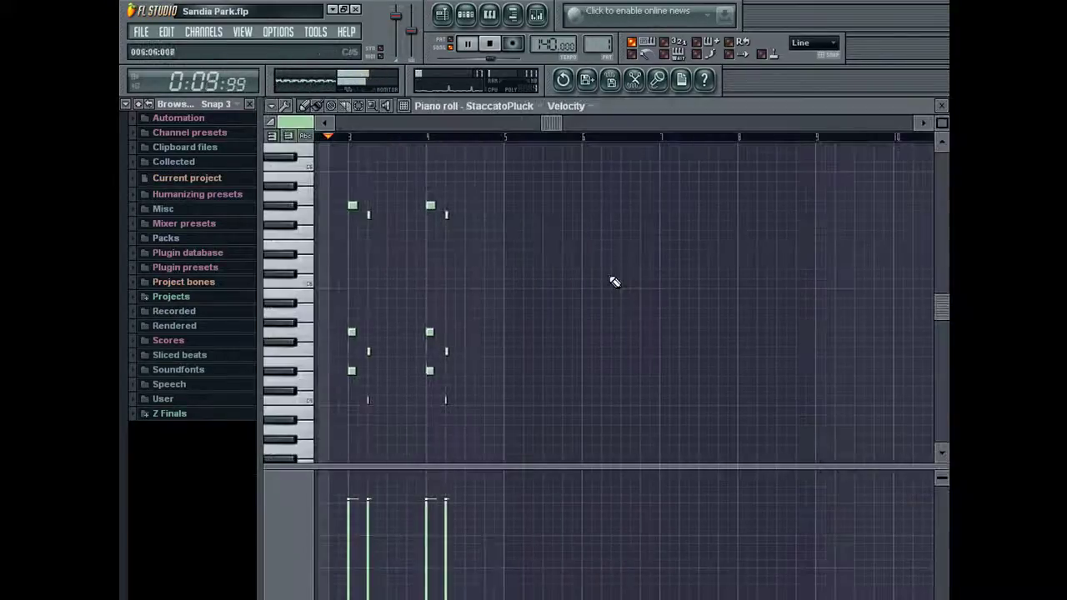
key(F7)
- Copy the StaccatoPluck notes into the renamed sampler channel directly above it and stop playback
click(344, 314)
click(343, 311)
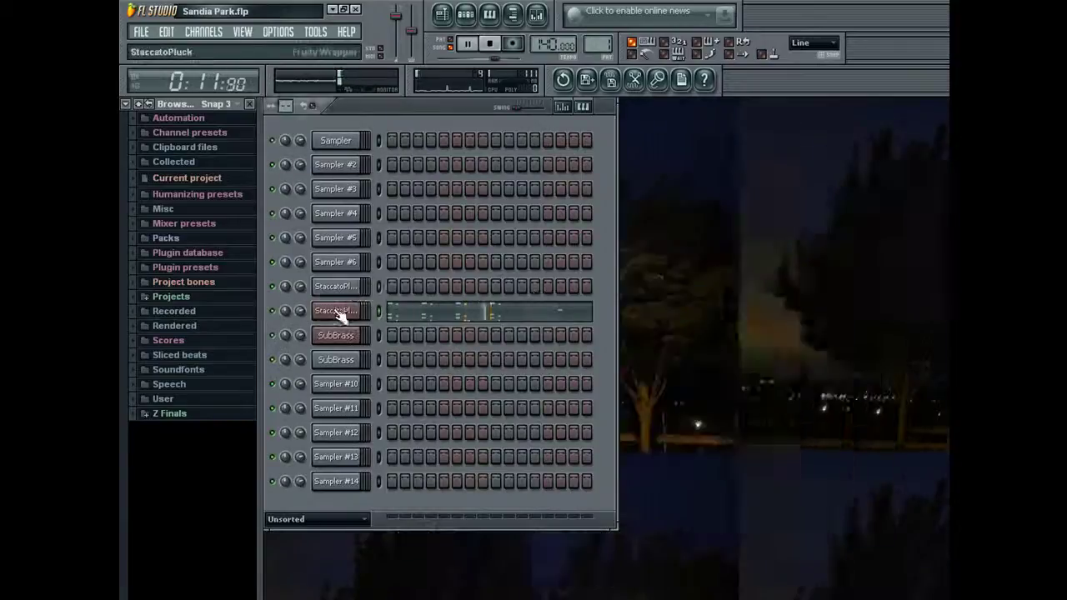
key(space)
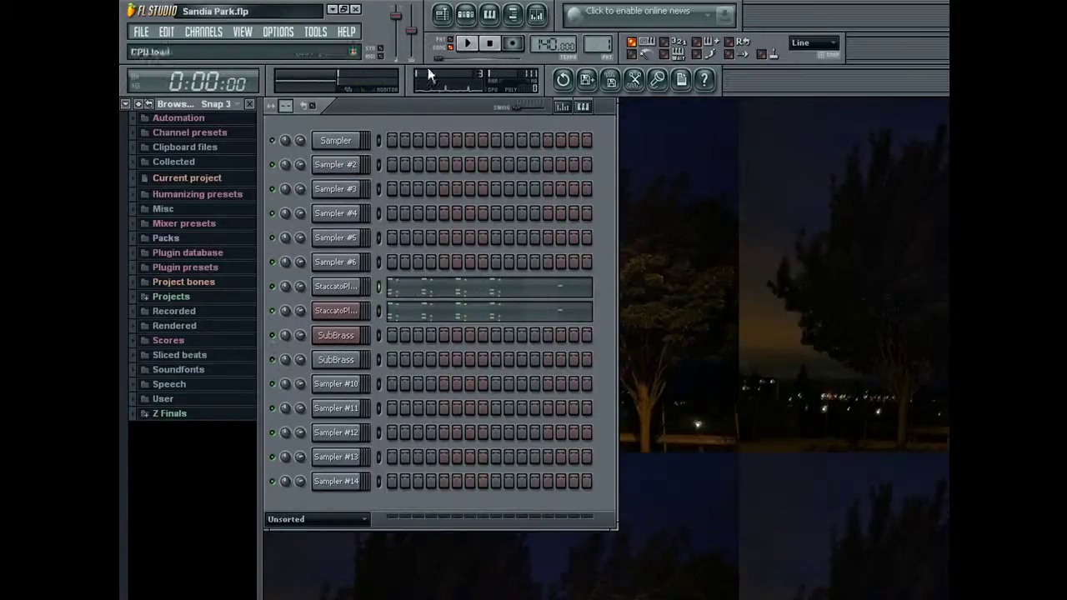
click(451, 44)
- Load Fruity Limiter into an effect slot of the Master mixer track and move its window over the mixer
click(537, 16)
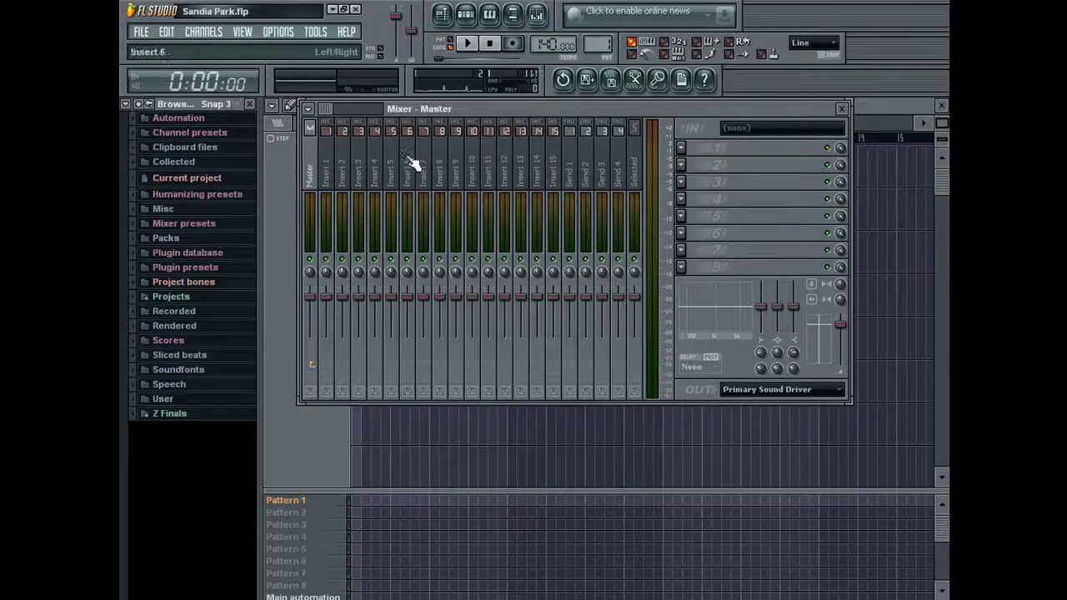
click(698, 217)
click(695, 209)
click(694, 252)
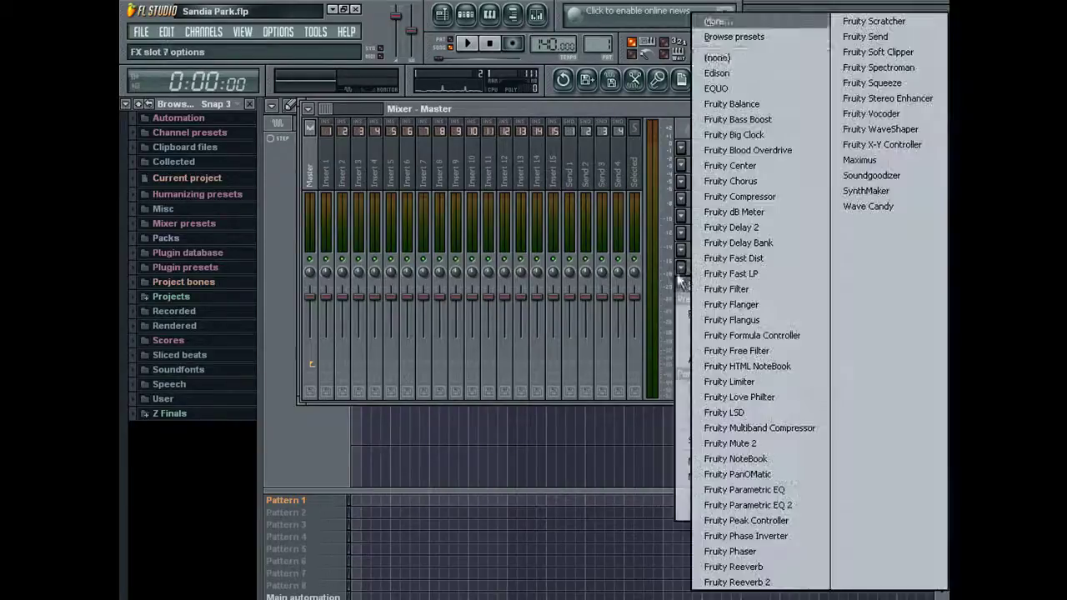
click(761, 381)
drag(757, 550, 476, 136)
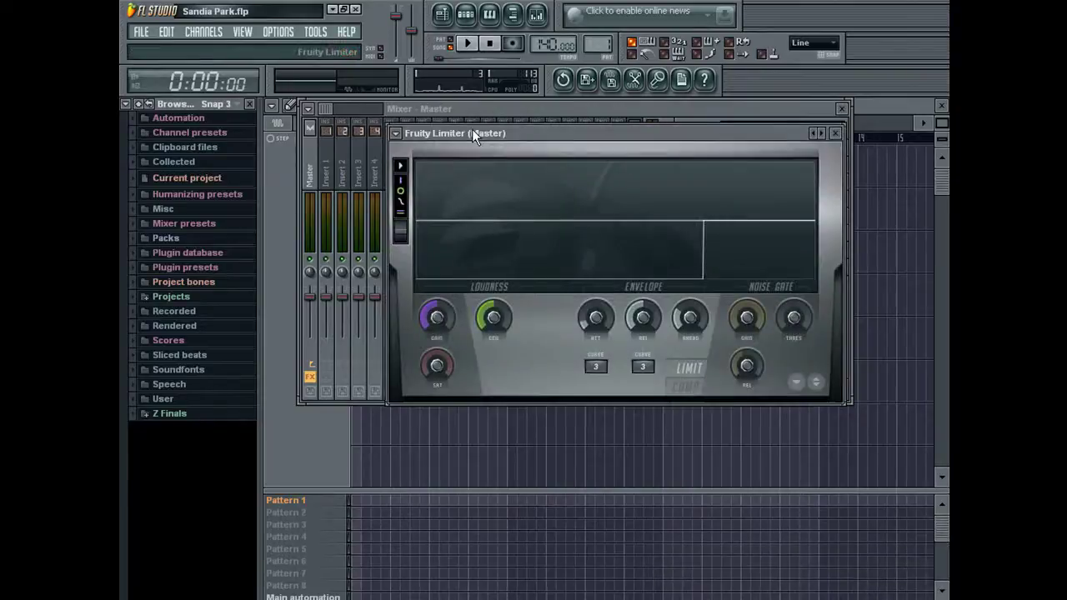
- Choose a different preset for the Fruity Limiter on the Master track and close the limiter and mixer windows
click(813, 133)
click(815, 136)
key(Return)
click(813, 133)
click(838, 322)
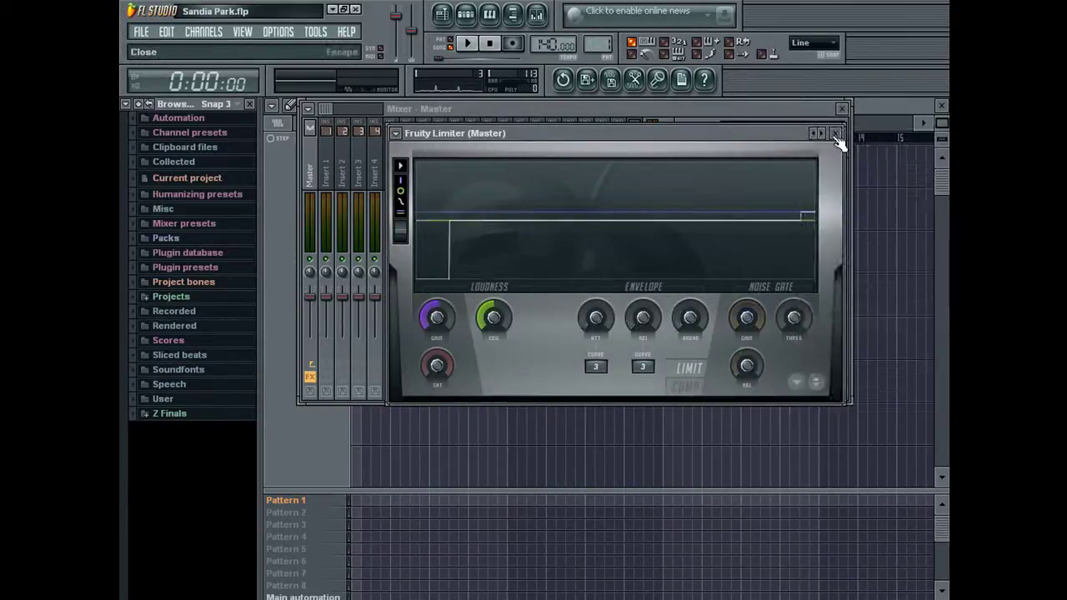
click(835, 132)
click(842, 108)
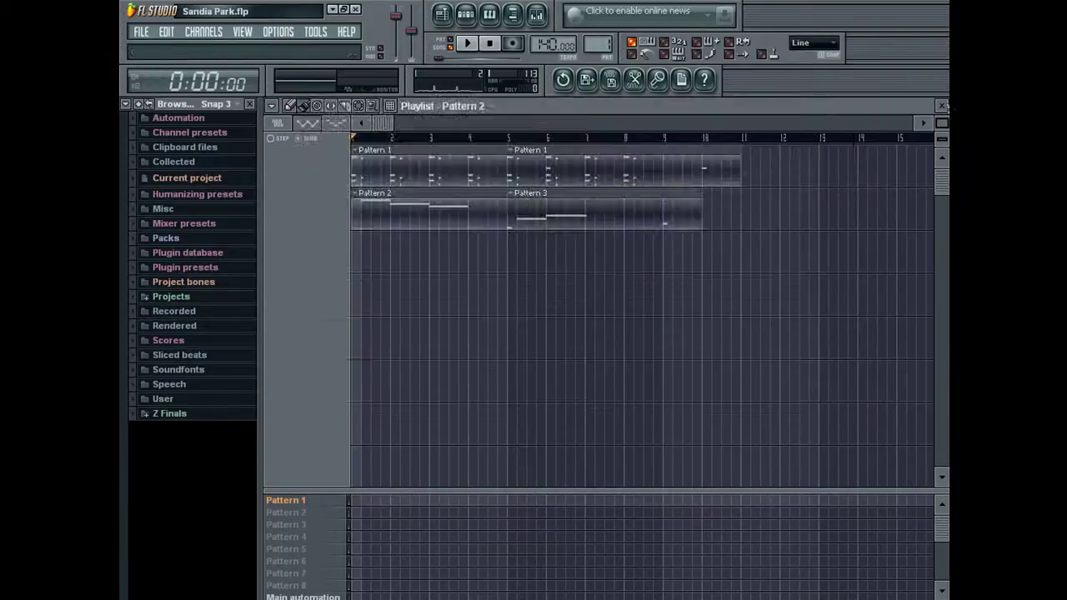
- Solo the lower StaccatoPluck channel and render Pattern 1 in the background as the WAV file Sandia Park
key(F5)
right_click(272, 310)
click(437, 105)
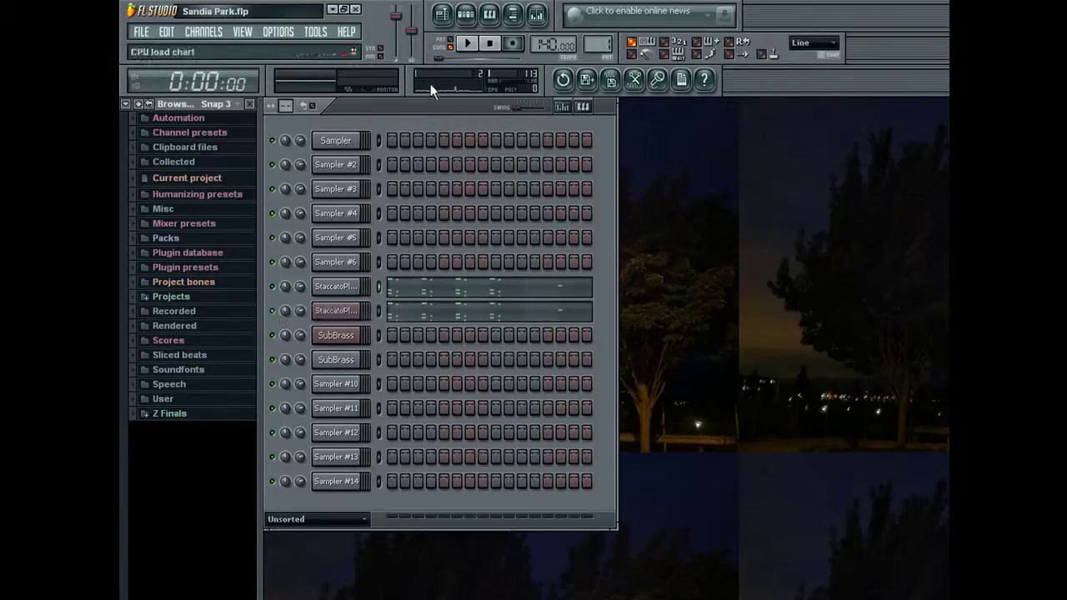
click(536, 21)
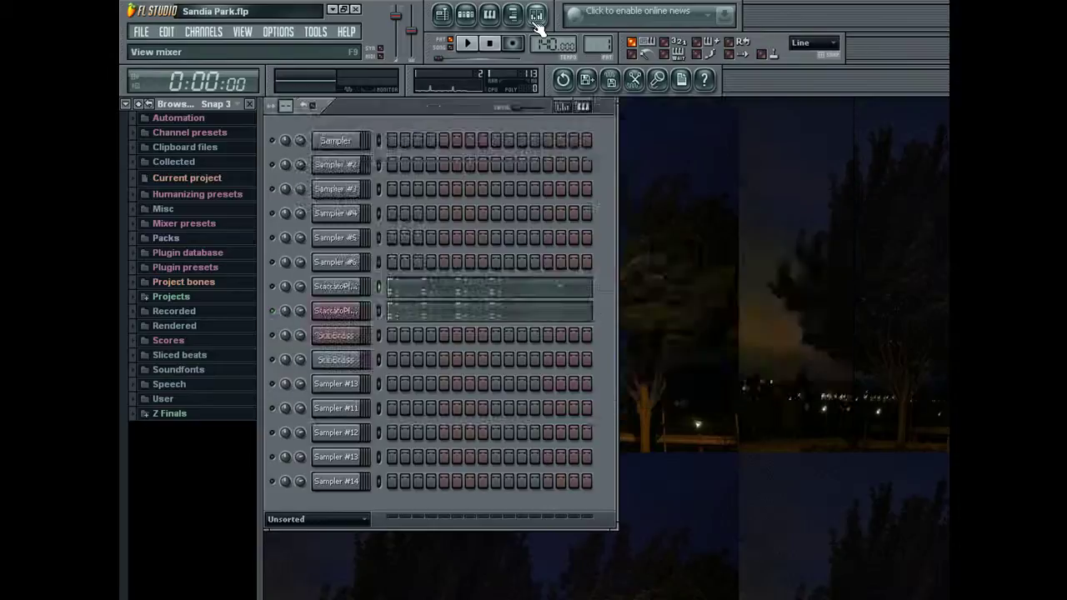
drag(539, 105, 619, 256)
key(ctrl+r)
key(Return)
click(515, 454)
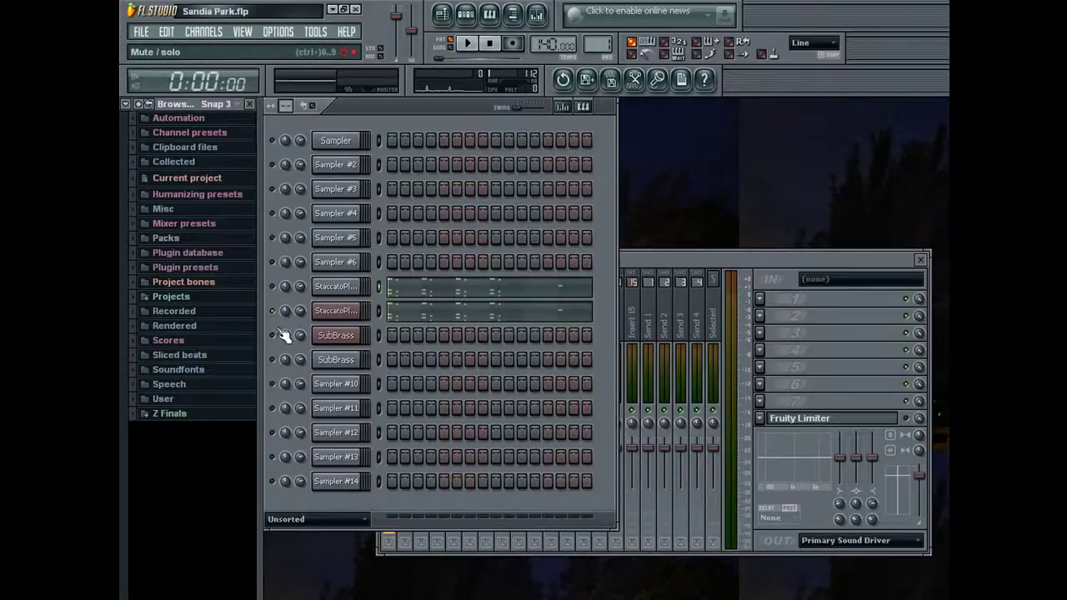
- Solo the upper SubBrass channel and render Pattern 2 in the background as the WAV file Sandia Park2
click(330, 335)
click(329, 335)
key(ctrl+r)
text(2)
key(Return)
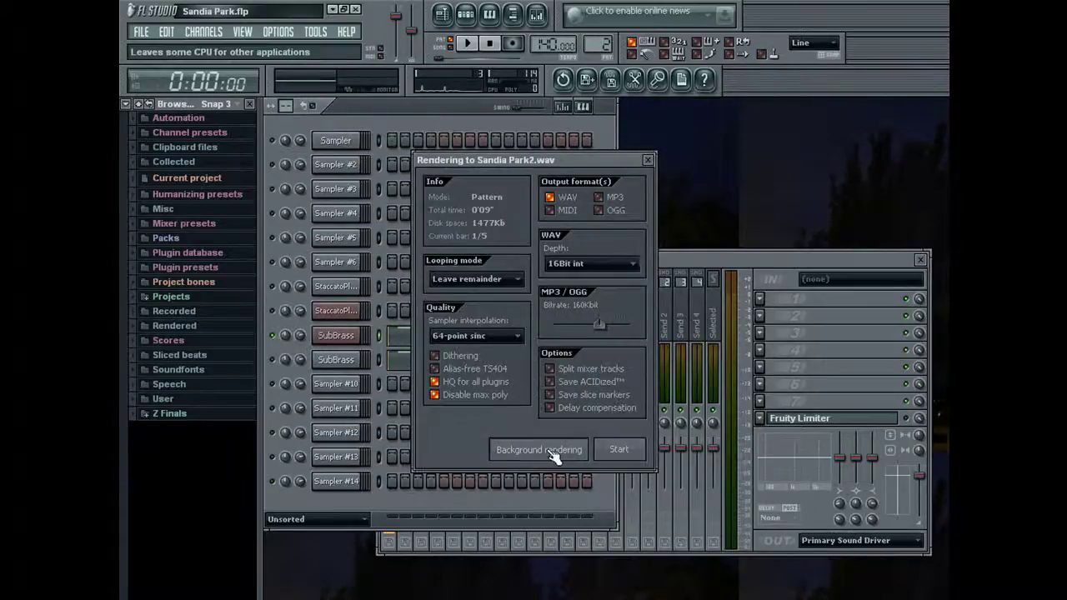
click(552, 450)
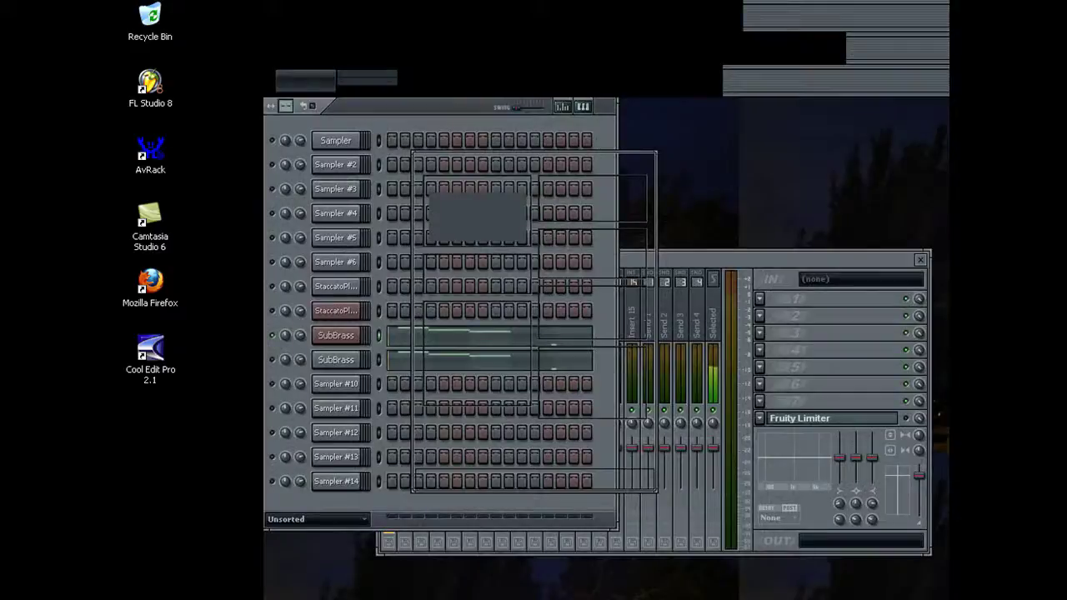
- Render the SubBrass line of Pattern 3 in the background as the WAV file Sandia Park3
click(348, 335)
click(349, 336)
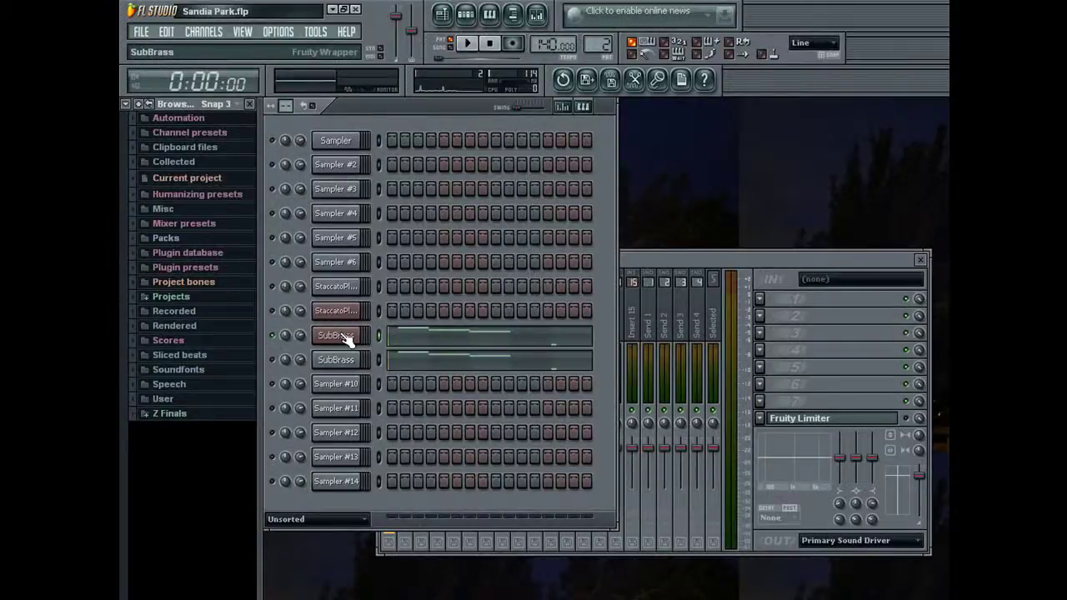
key(ctrl+r)
text(3)
key(Return)
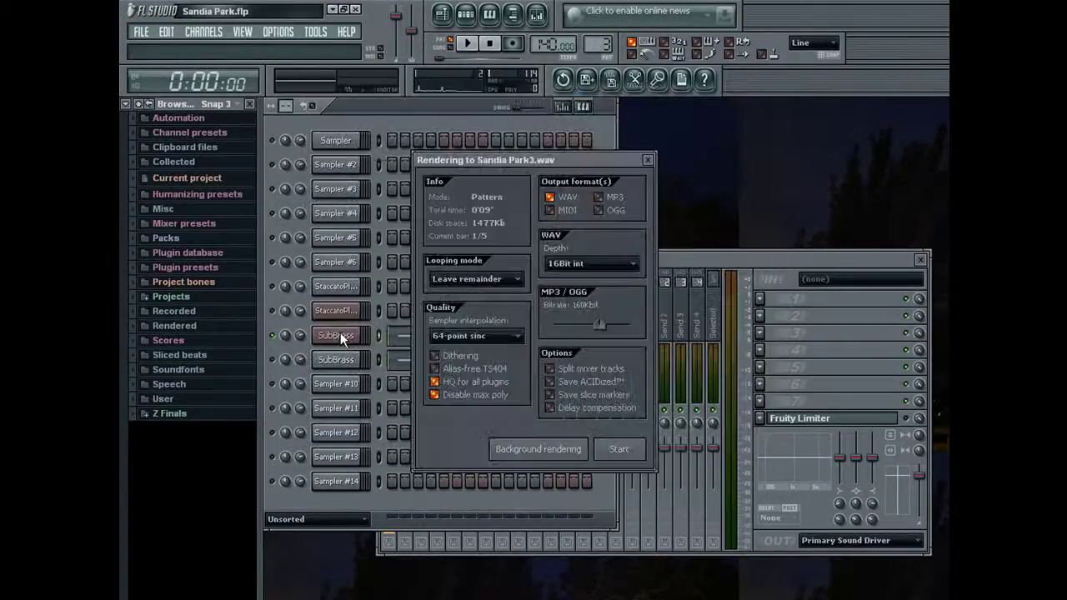
click(533, 450)
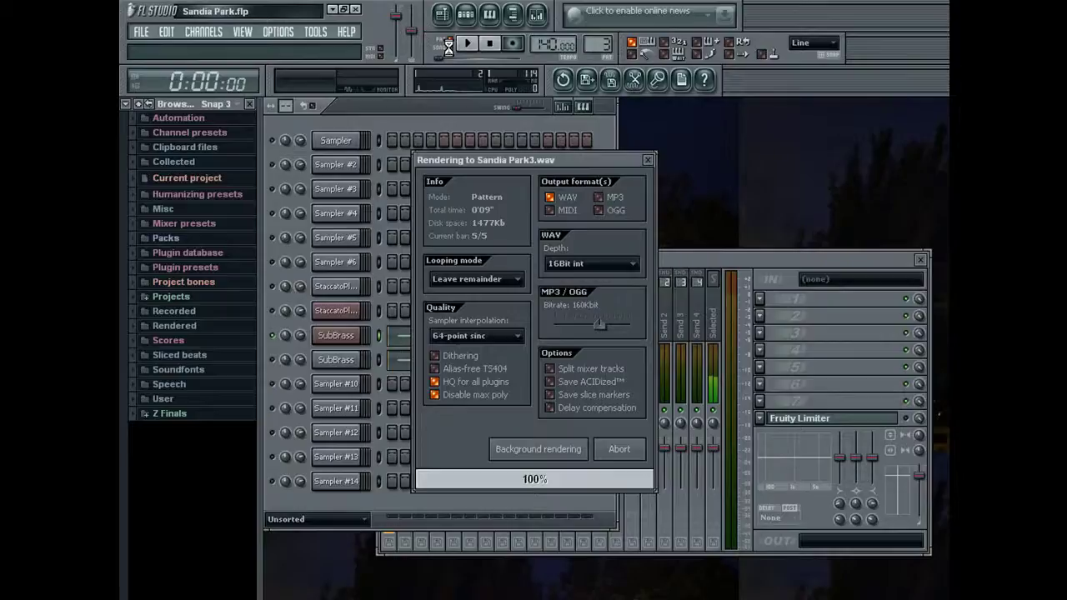
- Show the playlist and locate the rendered Sandia Park files in the Film Making folder under Z Finals, Music Is Me
click(442, 14)
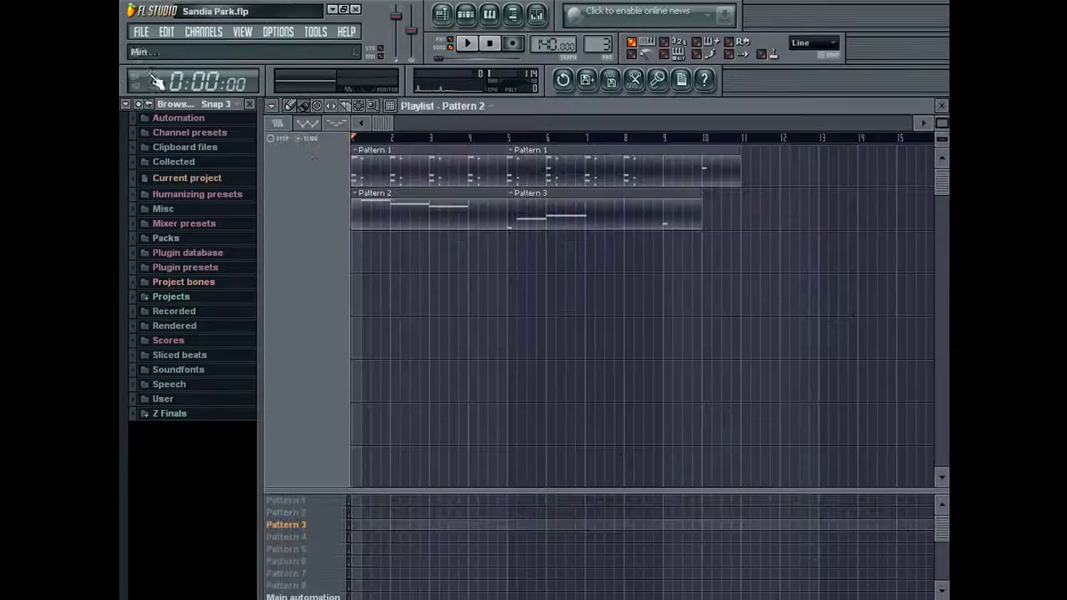
click(169, 414)
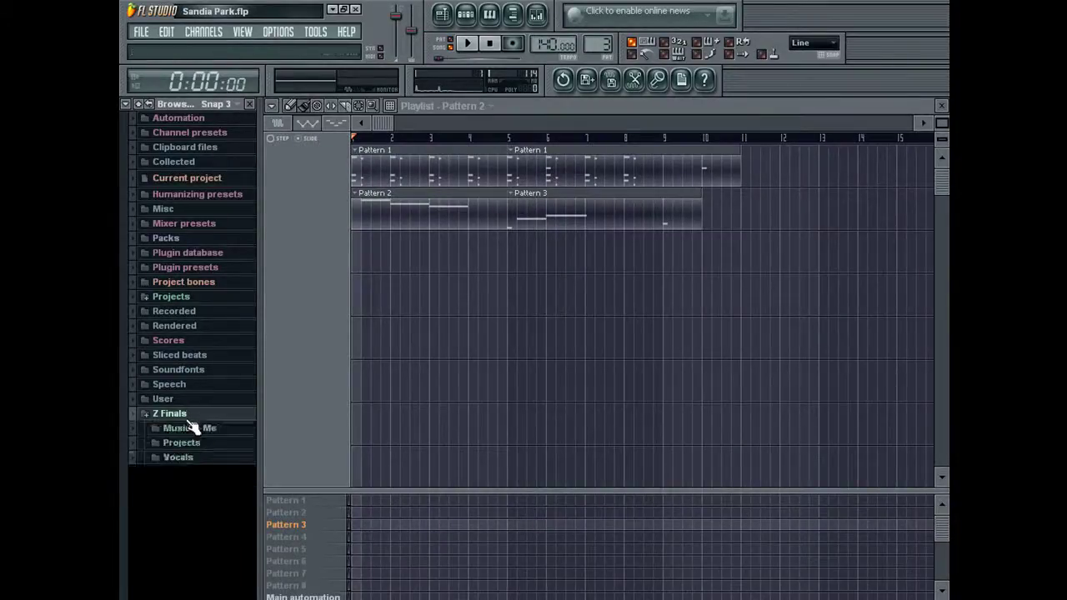
click(190, 429)
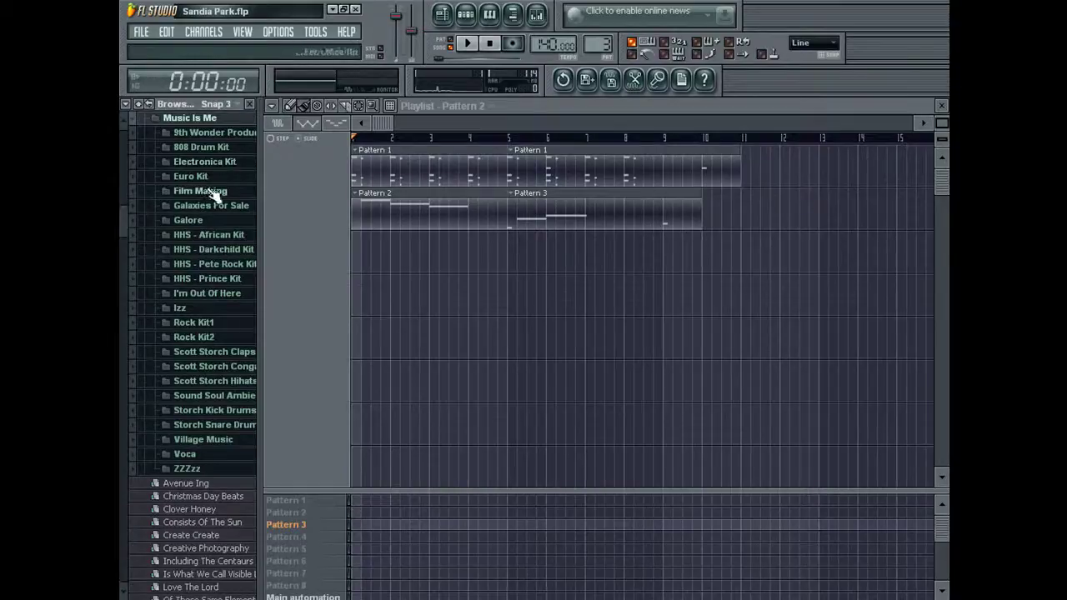
click(201, 191)
drag(119, 205, 163, 280)
scroll(163, 280, down, 15)
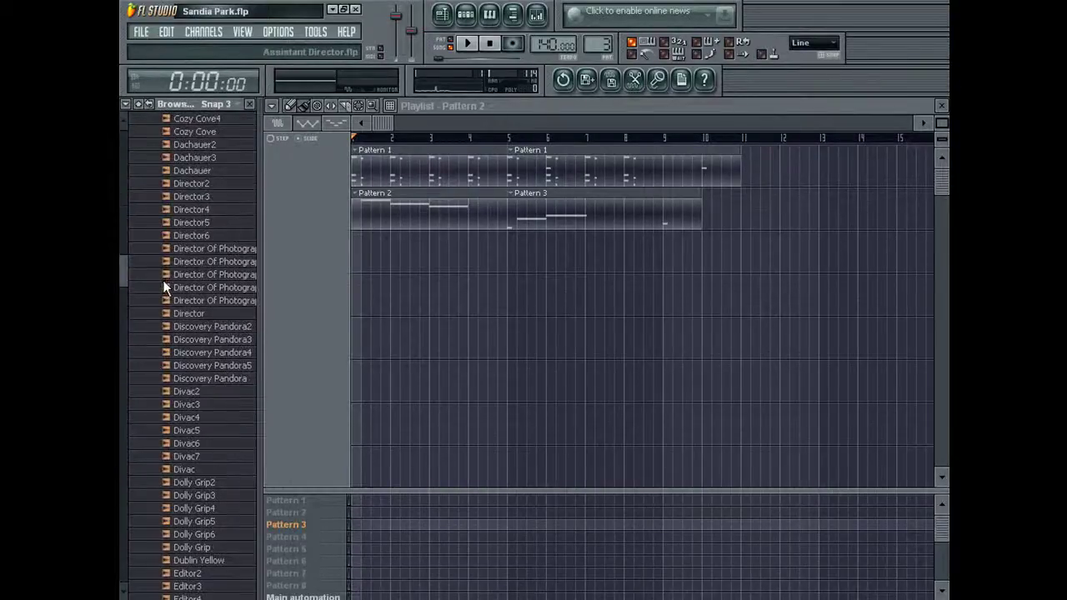
scroll(201, 379, down, 15)
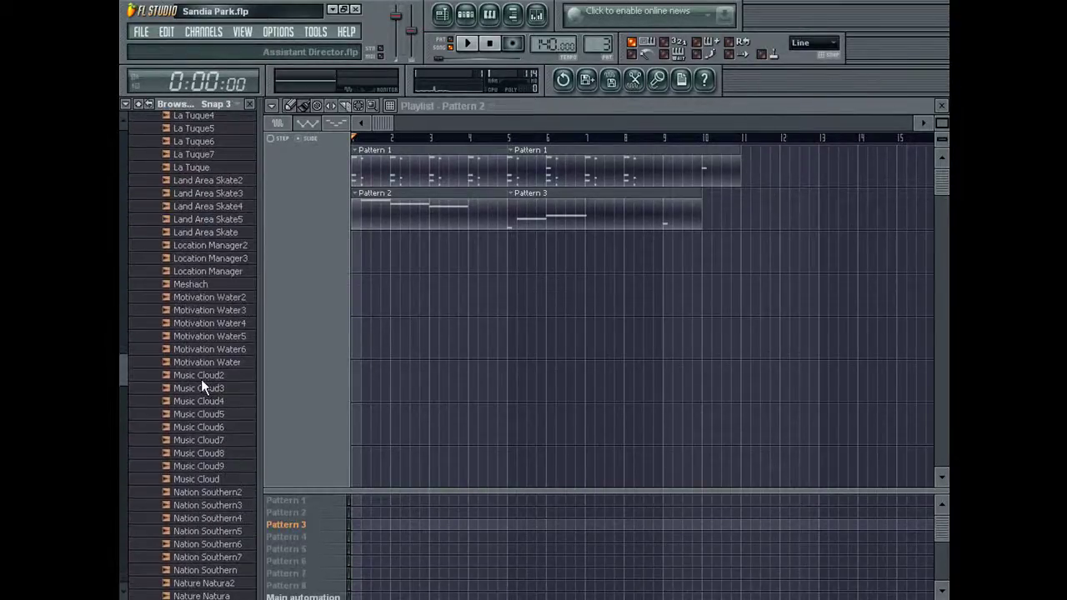
scroll(218, 461, down, 1)
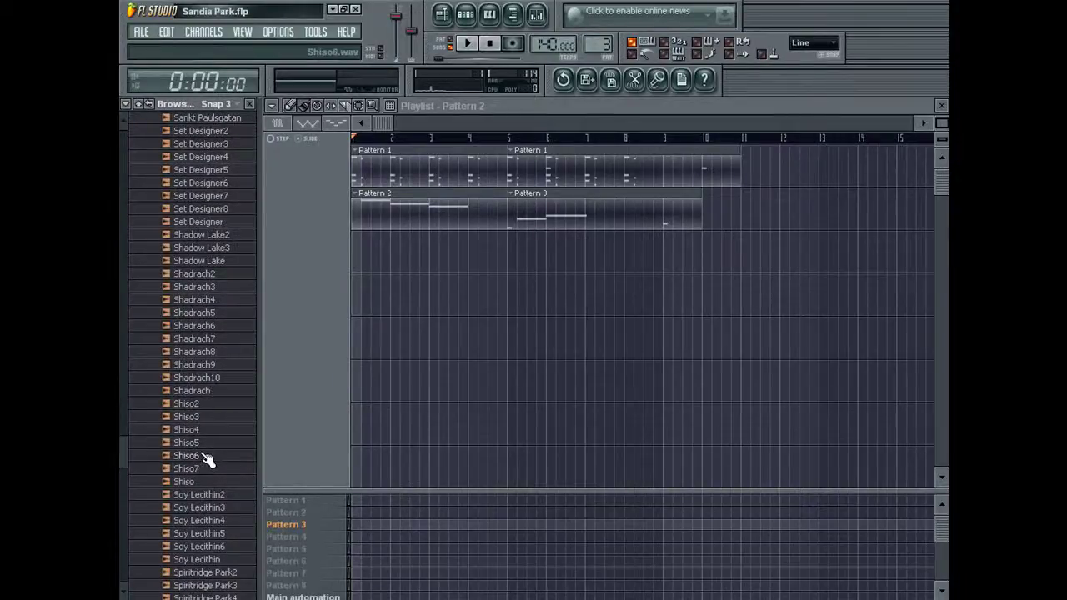
scroll(207, 460, up, 4)
- Place Sandia Park and Sandia Park2 at bar 1 on tracks 3 and 4, and Sandia Park3 at bar 5 on track 5
drag(218, 169, 367, 257)
drag(248, 143, 366, 293)
drag(213, 156, 546, 342)
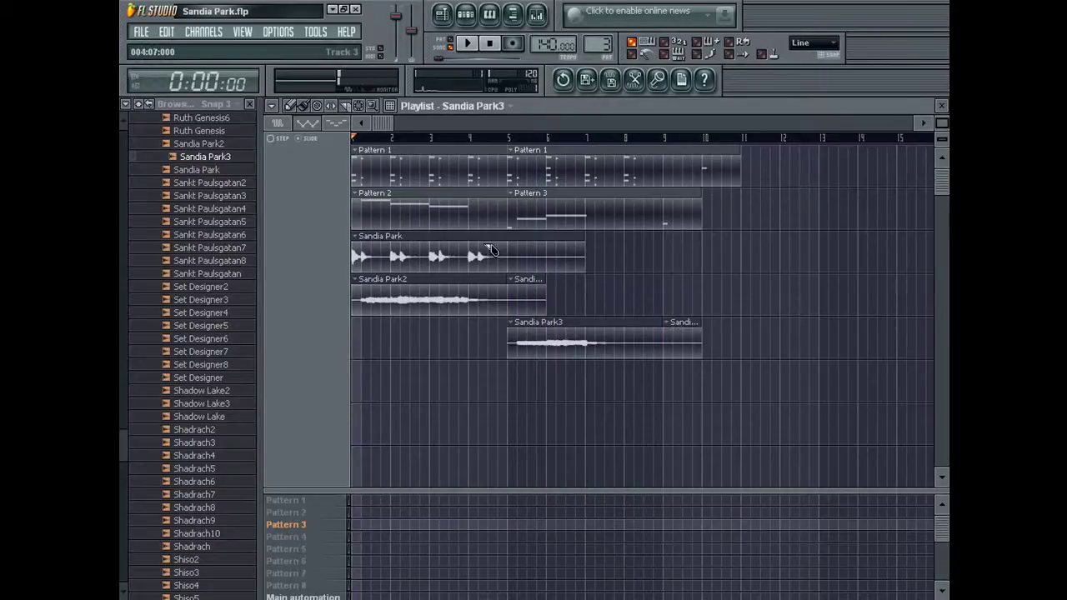
- Repeat the Sandia Park clip at bar 5 and delete the leftover tail slices of Sandia Park2 and Sandia Park3
click(511, 250)
right_click(536, 257)
click(517, 254)
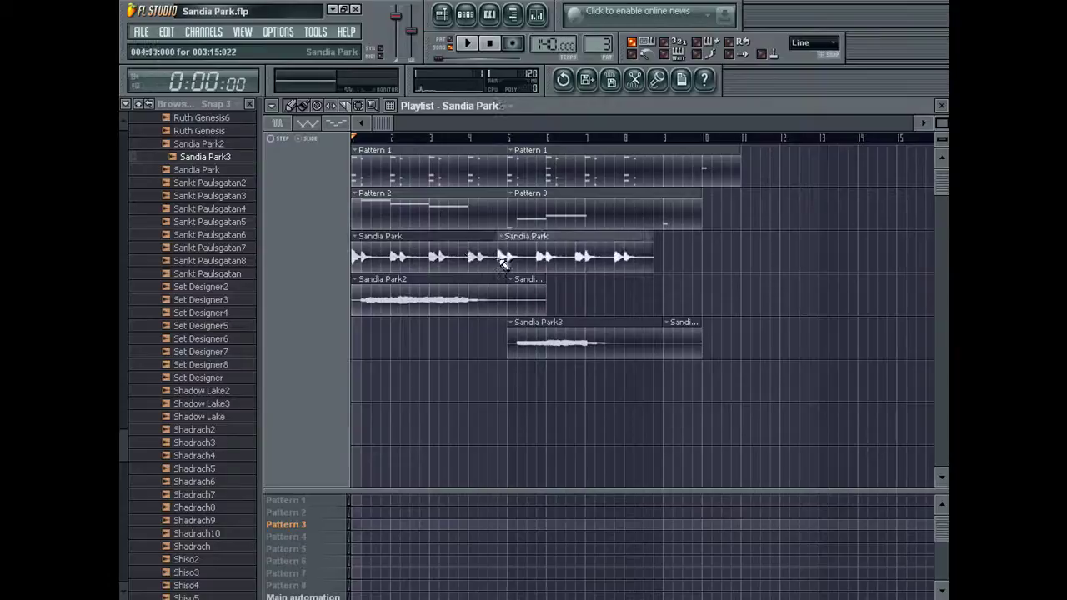
right_click(532, 333)
right_click(532, 299)
click(511, 297)
right_click(690, 344)
- Delete the Pattern 1, 2 and 3 clips and move the Sandia Park audio clips up to the first two tracks
right_click(563, 215)
right_click(450, 167)
right_click(575, 175)
key(ctrl+a)
drag(500, 254, 500, 167)
click(445, 140)
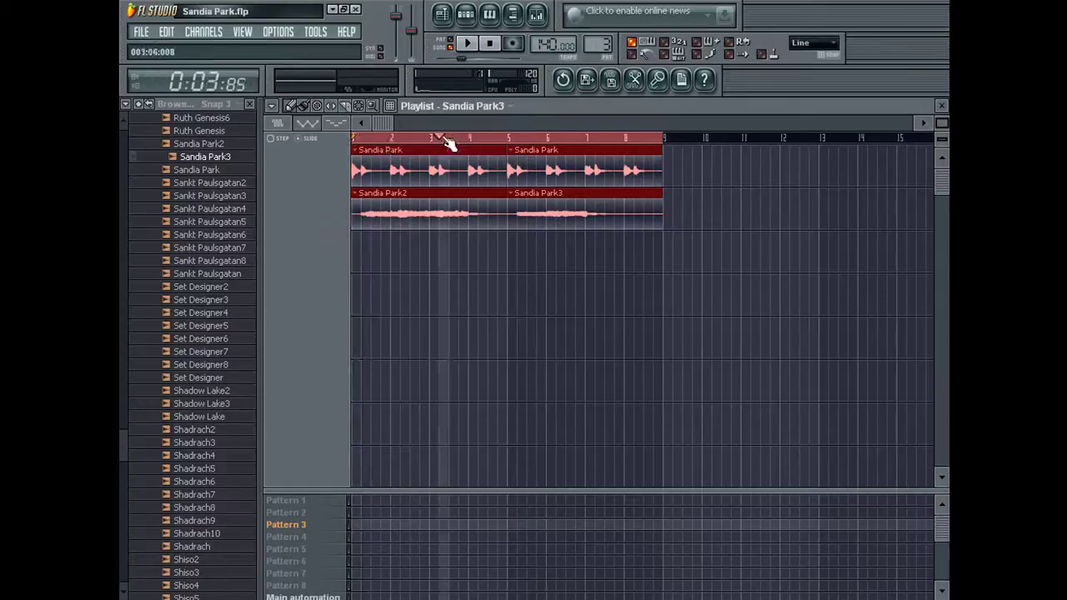
- Show all channels, clear the upper SubBrass channel's notes in Pattern 3 and unmute every channel
key(F5)
click(293, 230)
click(305, 242)
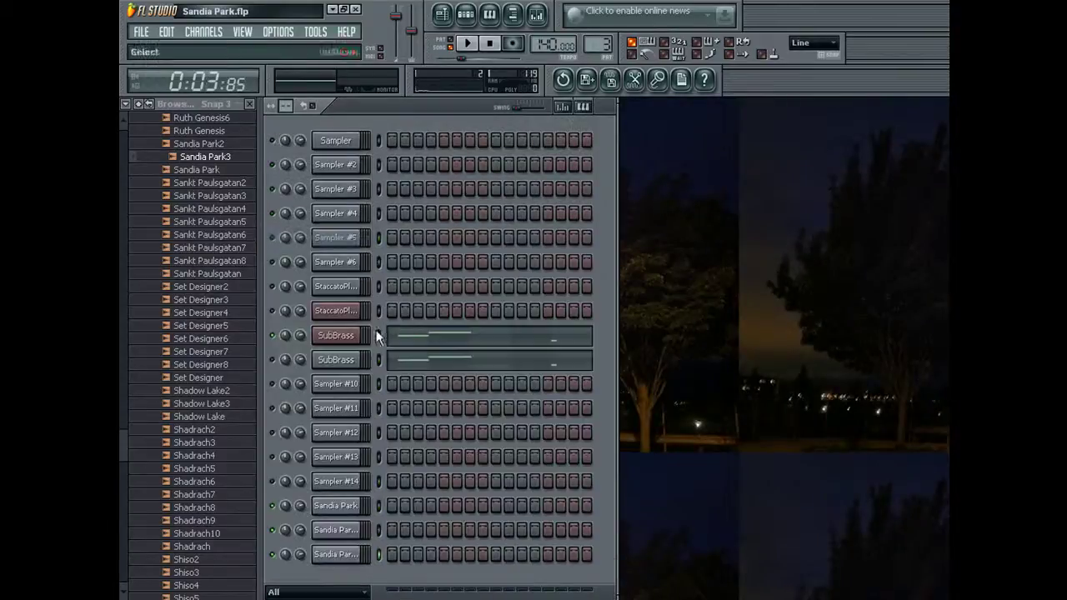
click(374, 344)
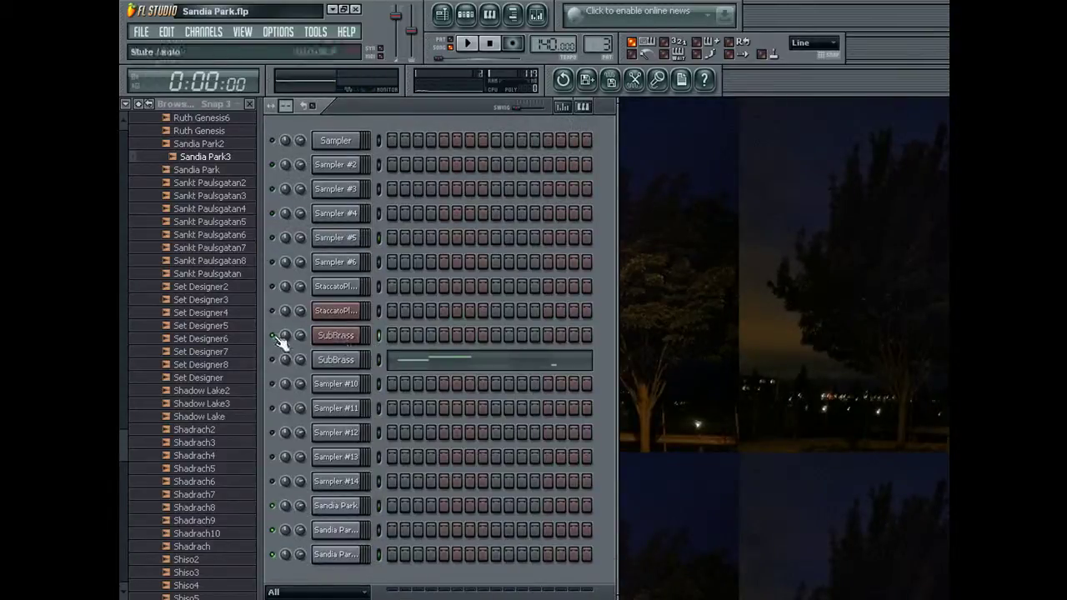
click(325, 335)
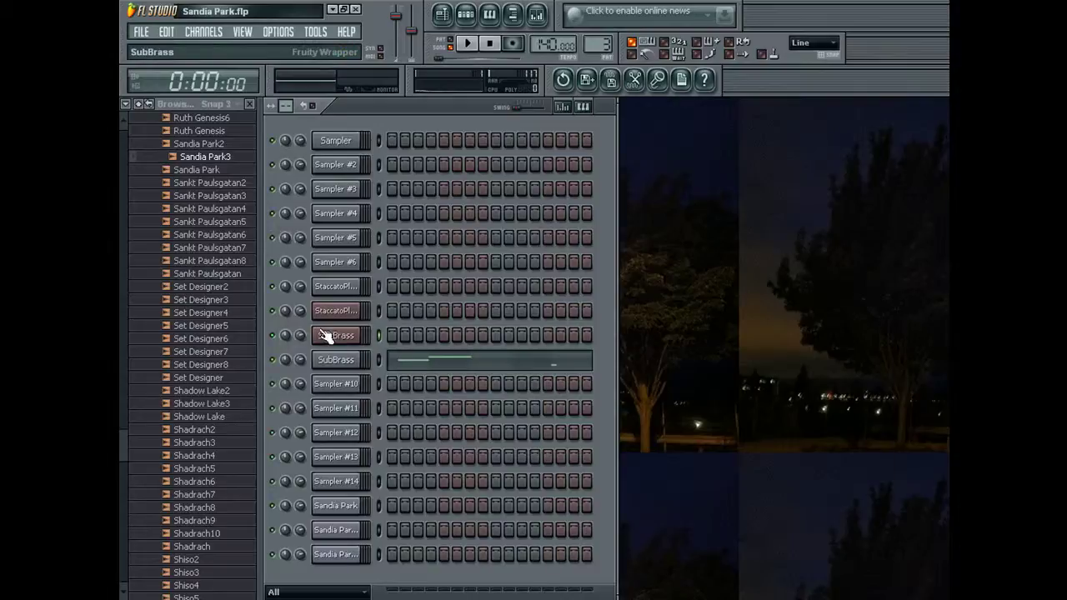
- Record a live StaccatoPluck melody into Pattern 4 over the song playback and disarm recording
key(space)
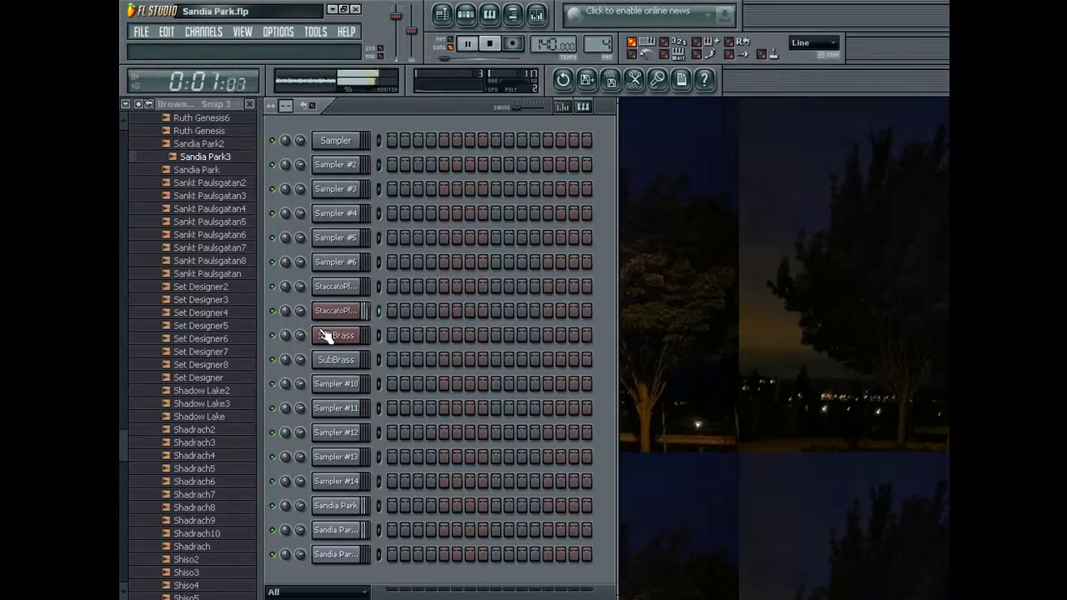
click(333, 313)
click(332, 315)
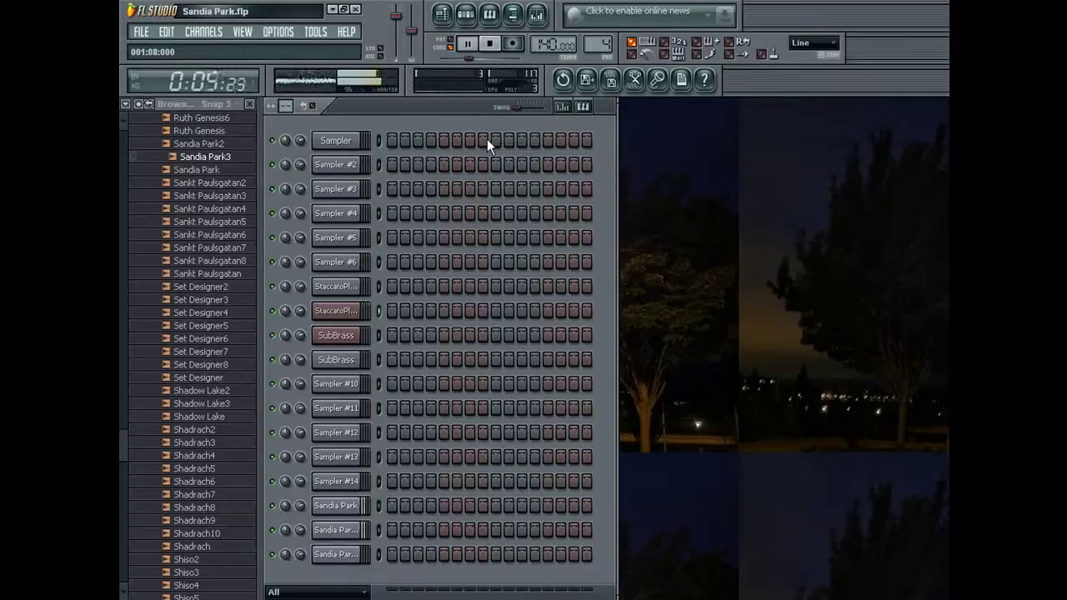
key(space)
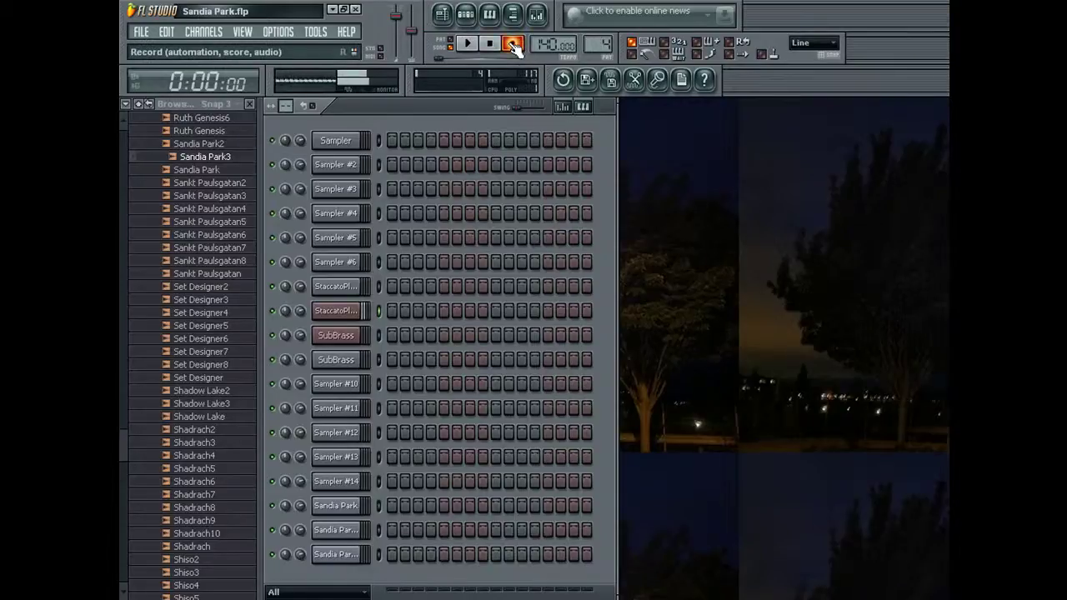
key(space)
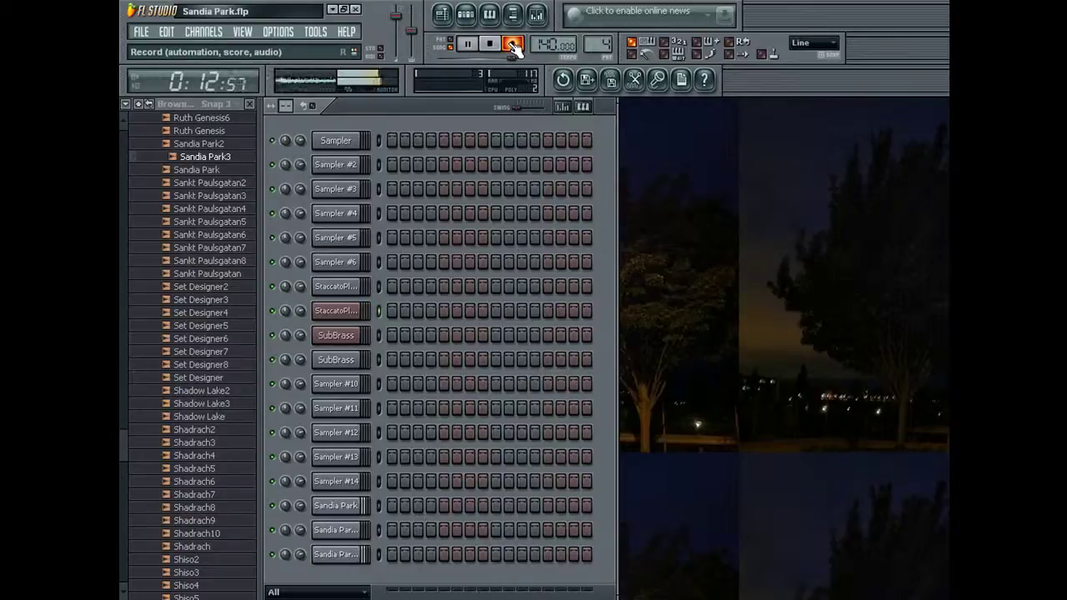
click(513, 45)
- Open the recorded StaccatoPluck melody in the piano roll and nudge its notes from bar 1 to bar 6 into time
click(549, 325)
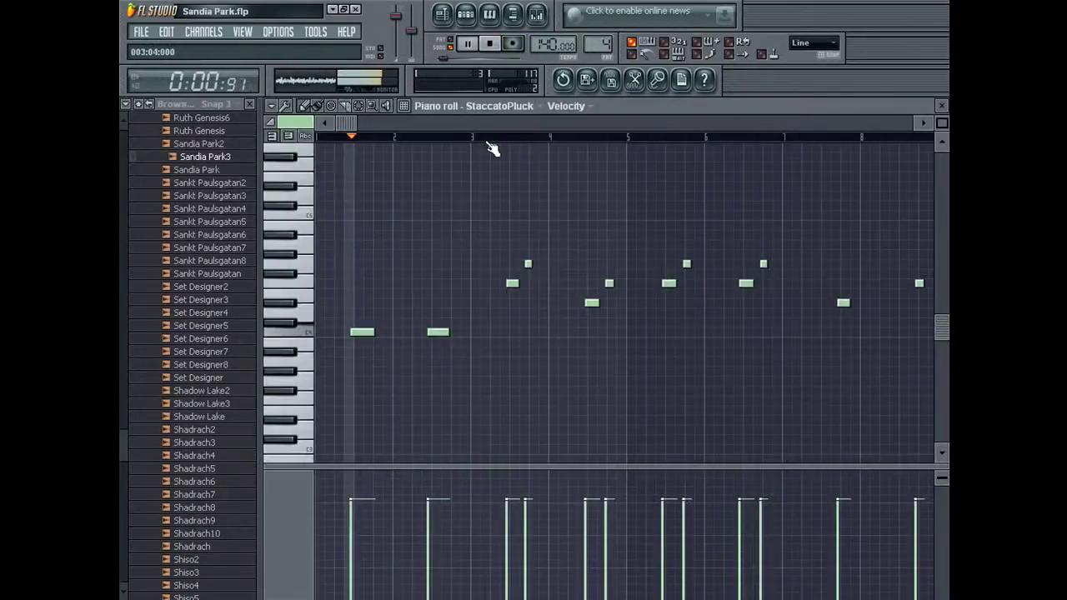
click(358, 334)
drag(431, 336, 436, 334)
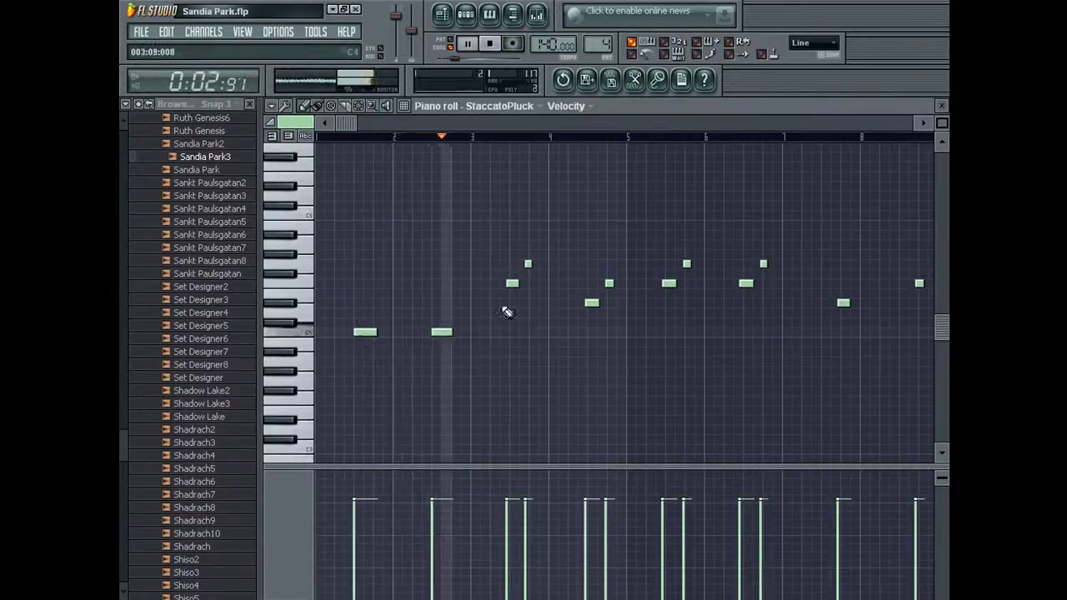
drag(508, 283, 531, 264)
drag(589, 302, 766, 265)
scroll(634, 308, right, 5)
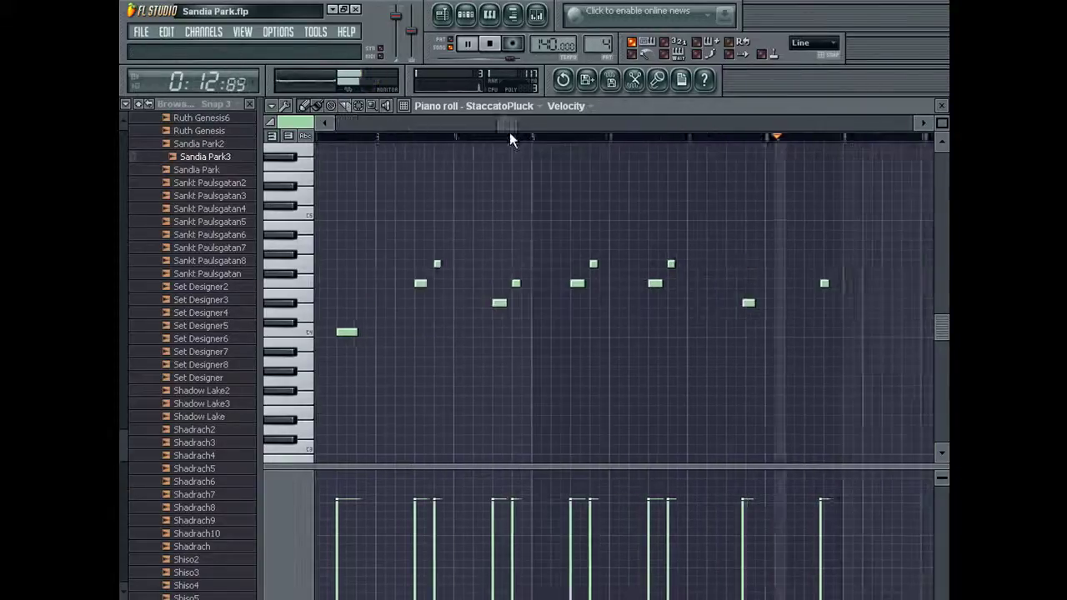
- Lower the StaccatoPluck note in bar 7 to C4 and adjust the timing of the closing notes
click(624, 325)
drag(623, 325, 617, 331)
drag(686, 285, 691, 289)
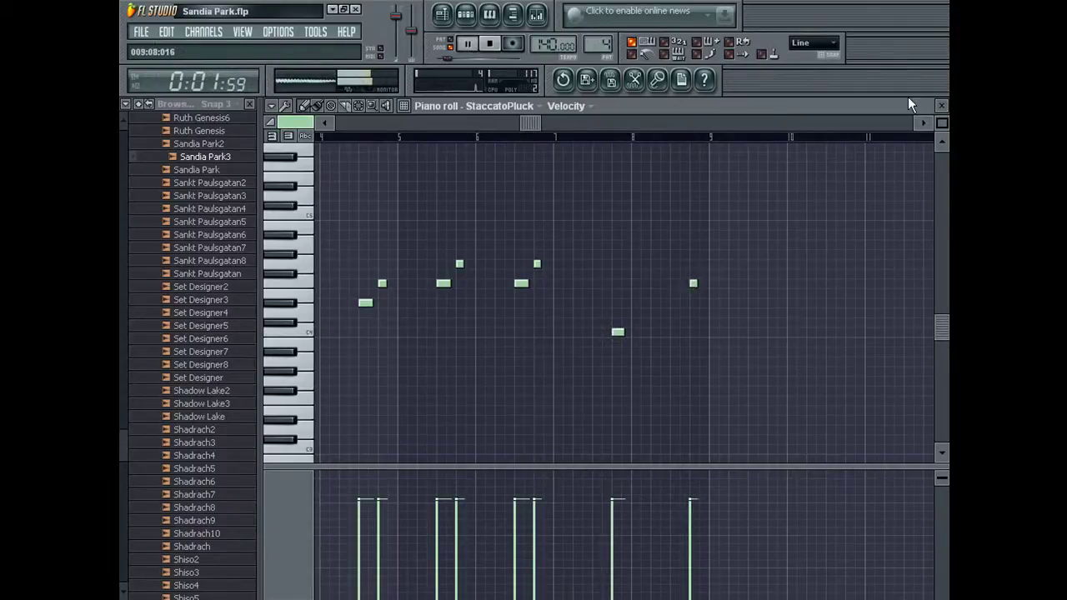
click(865, 340)
drag(867, 342, 867, 331)
- Copy the recorded melody from the lower StaccatoPluck channel to the StaccatoPluck channel above it
key(F7)
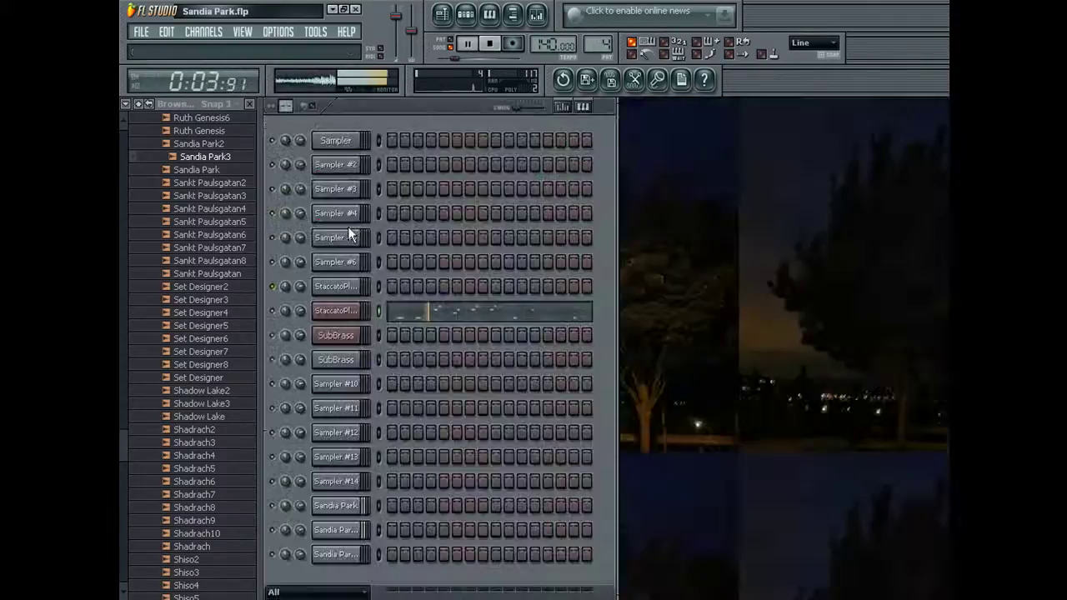
right_click(350, 310)
click(334, 309)
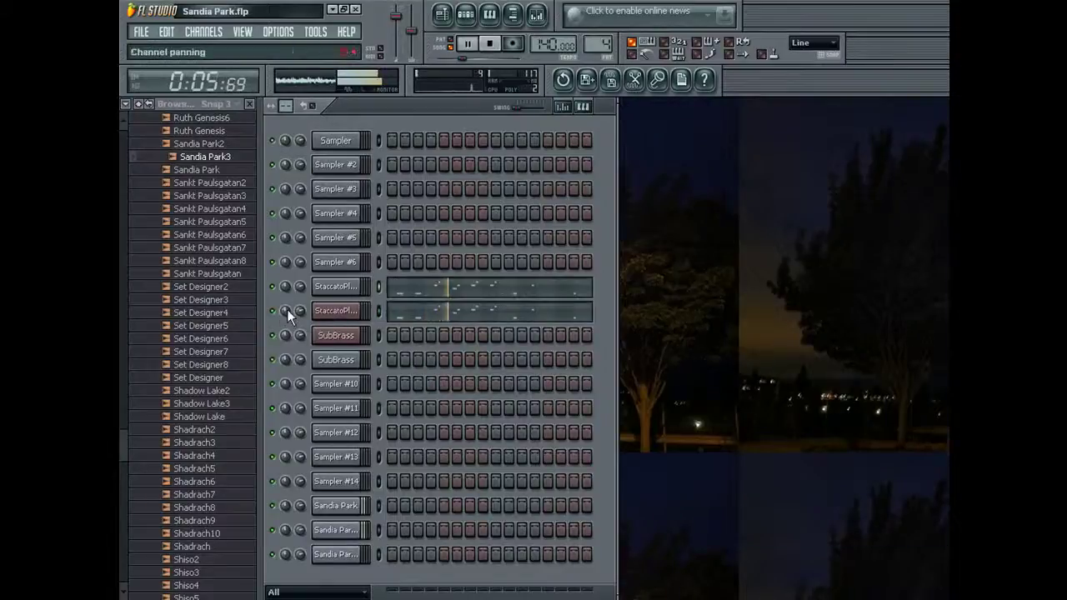
- Set snapping to (none) for the StaccatoPluck piano roll and select all of its notes
click(424, 312)
click(813, 43)
click(808, 112)
click(805, 96)
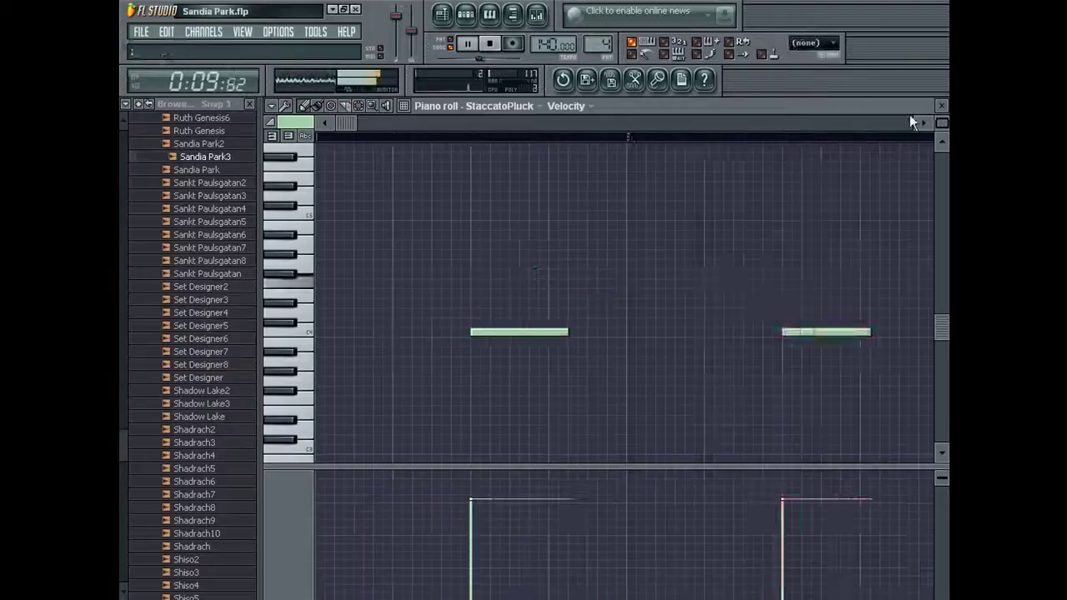
key(ctrl+a)
- Solo the lower StaccatoPluck channel, show the mixer and switch playback to pattern mode
key(F7)
click(338, 311)
click(338, 311)
click(338, 311)
right_click(278, 312)
ctrl+click(272, 311)
click(538, 15)
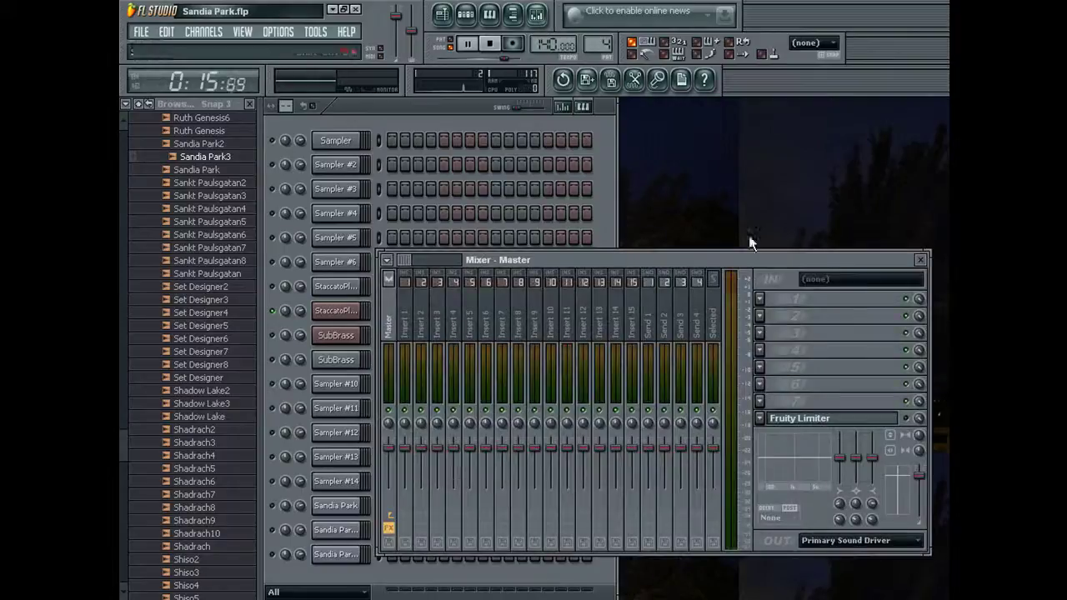
click(444, 42)
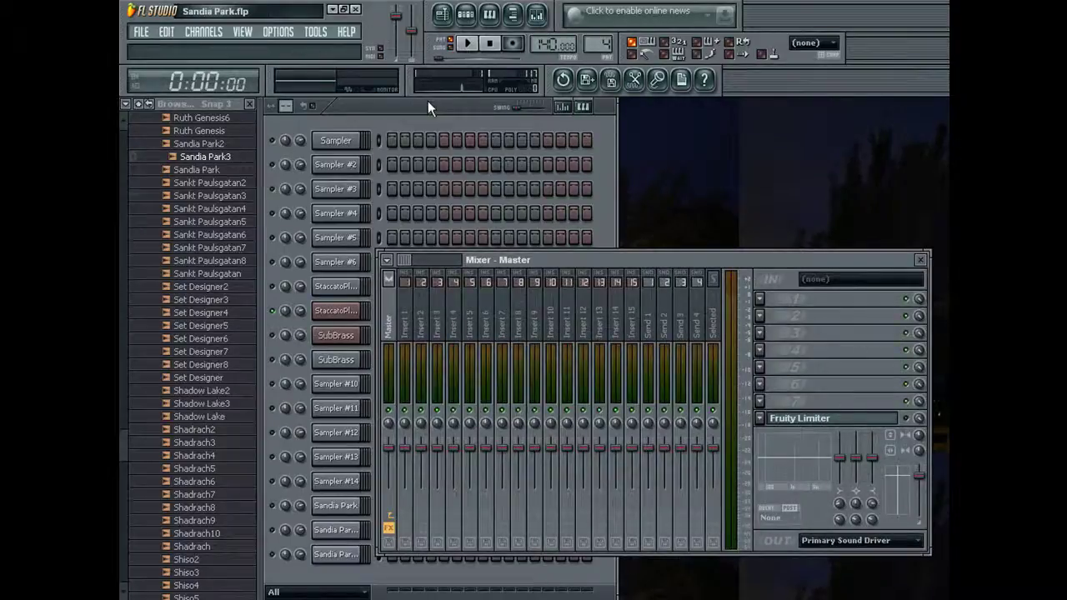
- Render the soloed StaccatoPluck pattern to a 16-bit WAV file named Sandia Park4
click(426, 105)
text(4)
key(Return)
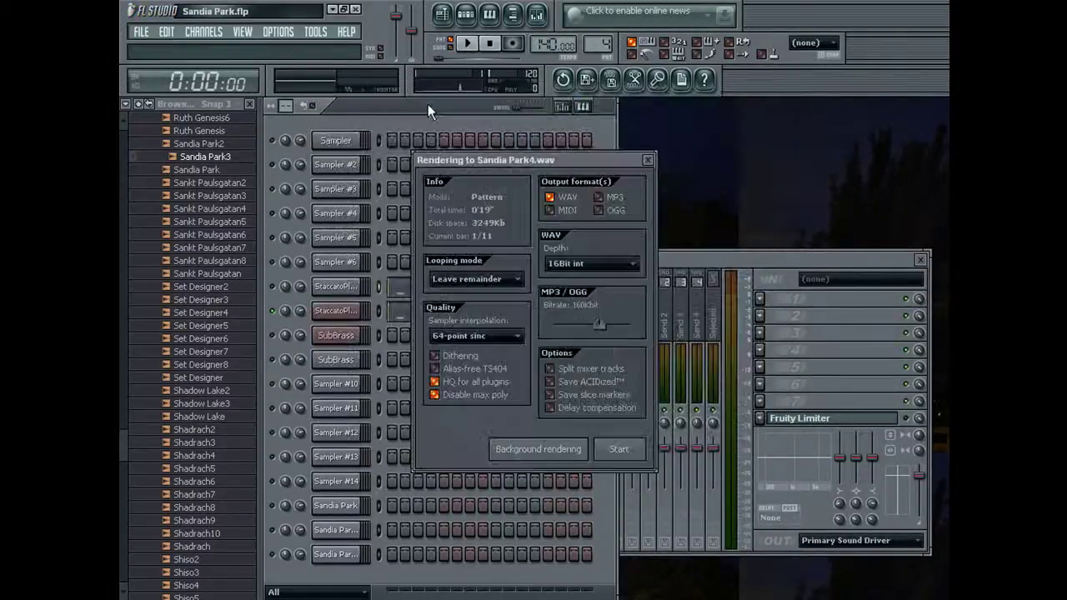
click(528, 447)
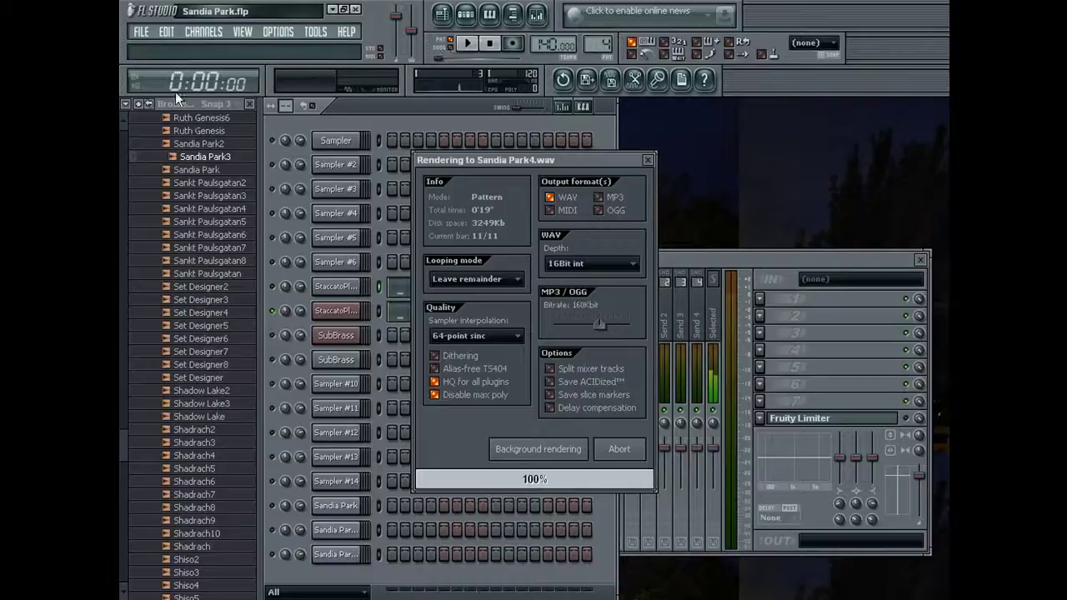
- Place the Sandia Park4 audio clip at the start of the playlist's third track and trim off its tail at bar 9 with Line snapping
key(F5)
drag(204, 169, 405, 204)
click(805, 43)
click(798, 58)
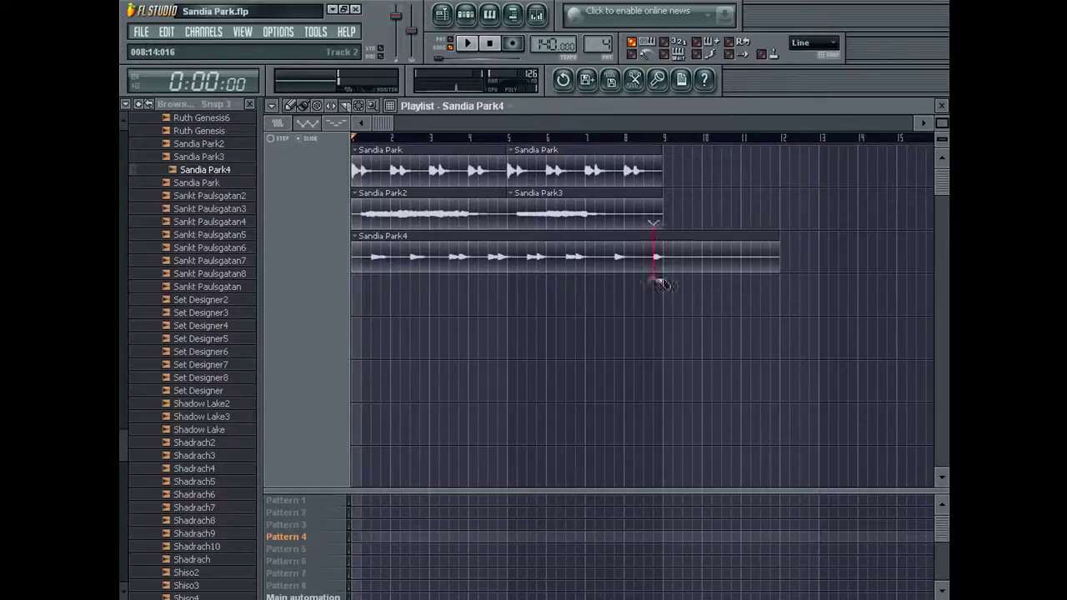
drag(666, 264, 663, 291)
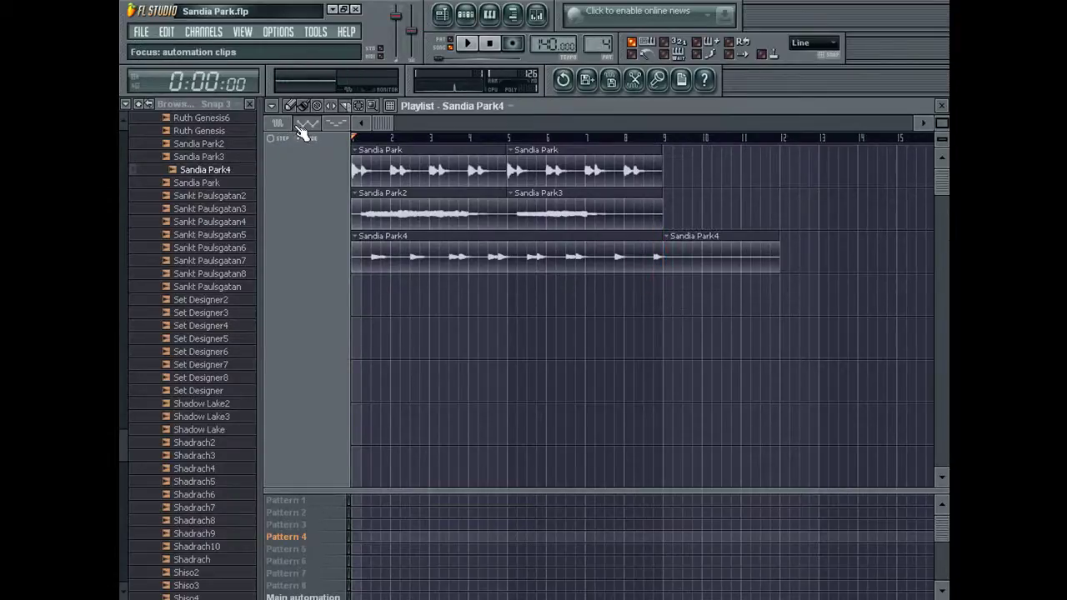
right_click(745, 244)
- Unmute all channels, show the full channel list again and select the lower StaccatoPluck channel
key(F5)
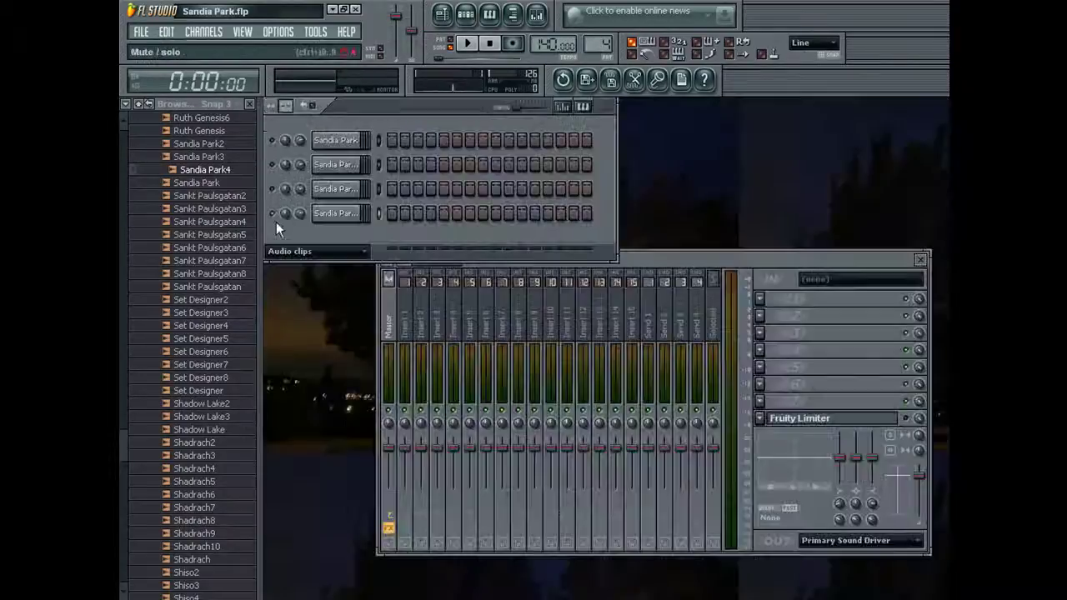
click(272, 213)
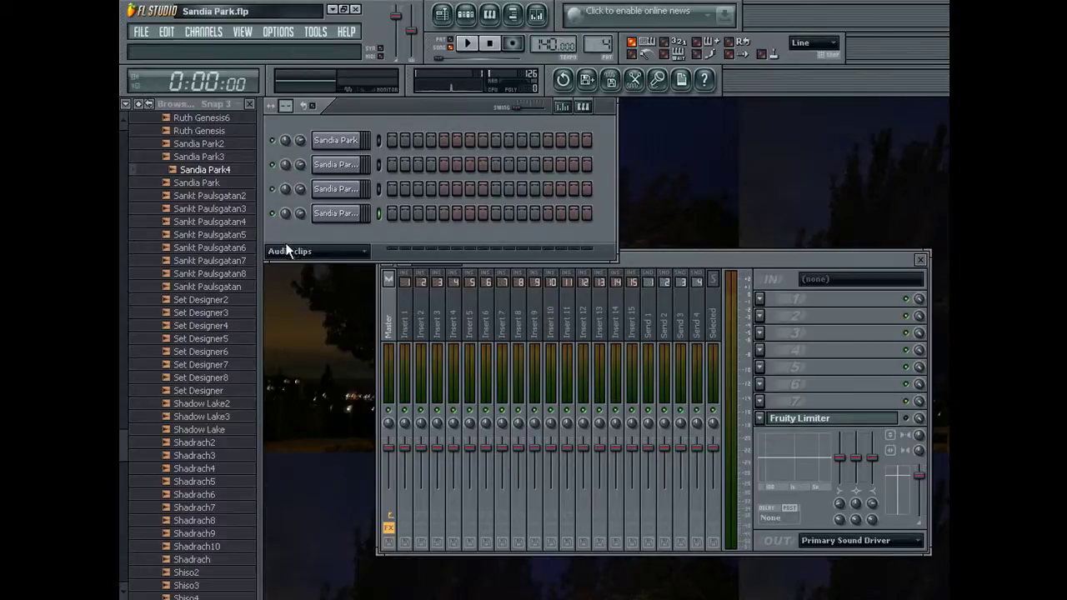
click(300, 251)
click(298, 265)
click(336, 310)
click(324, 303)
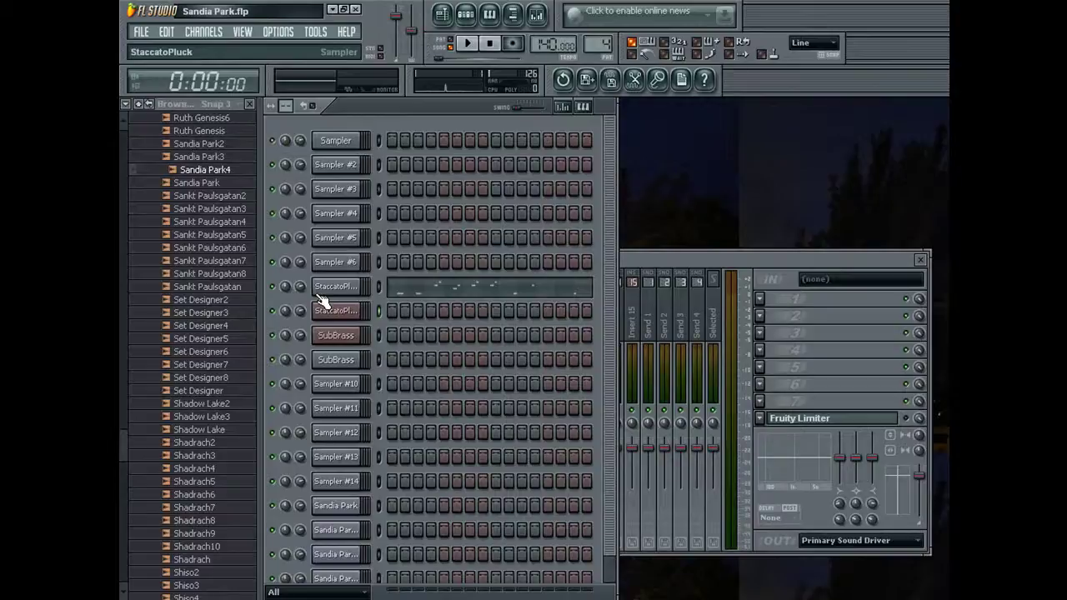
- Play back the arrangement with the new melody clip while checking the mixer levels
key(space)
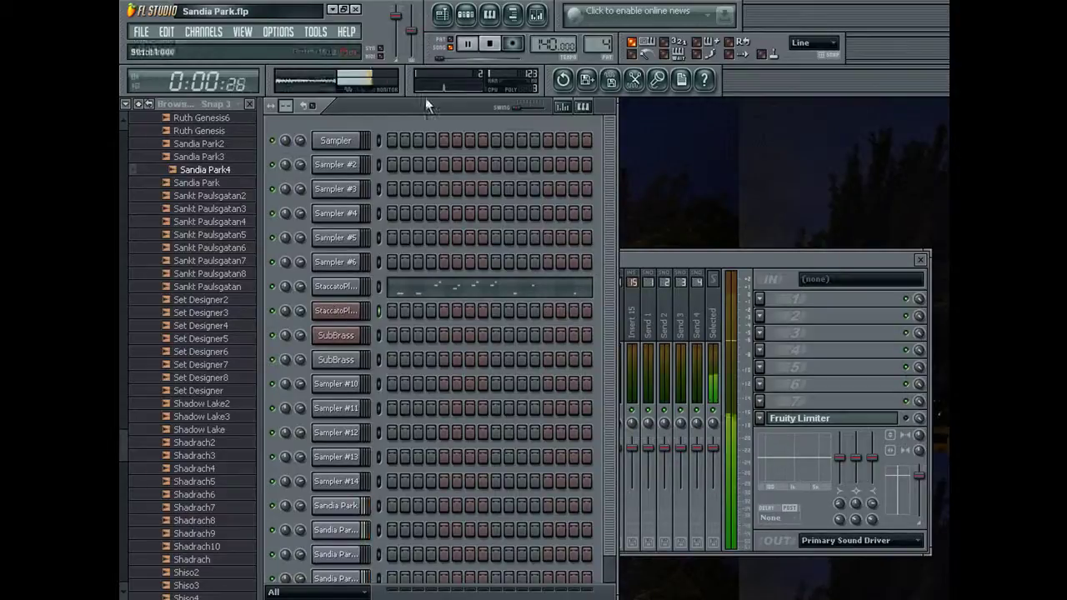
click(908, 420)
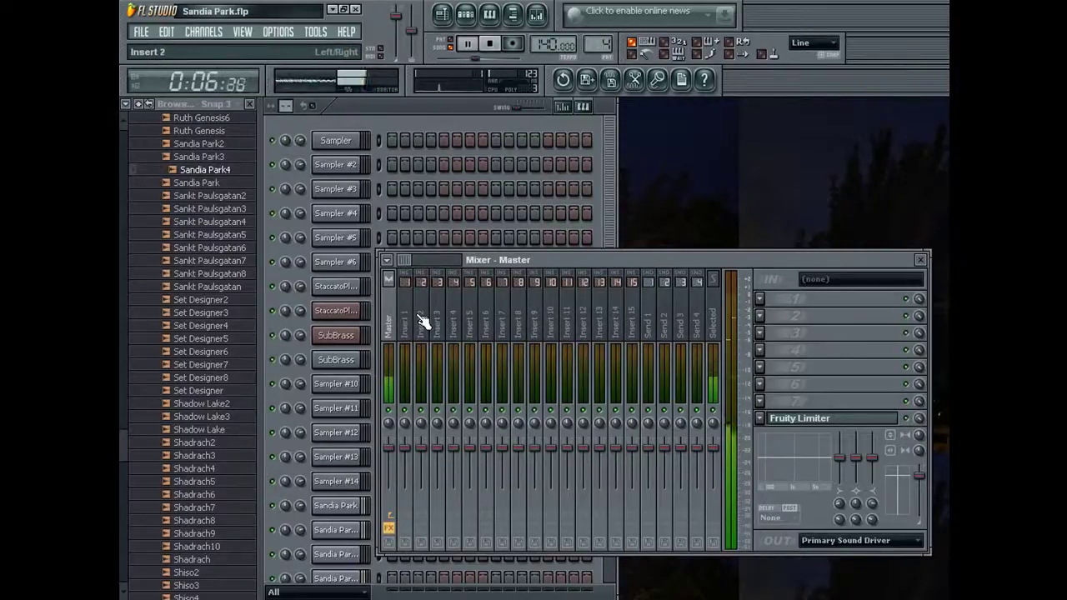
click(402, 108)
click(401, 108)
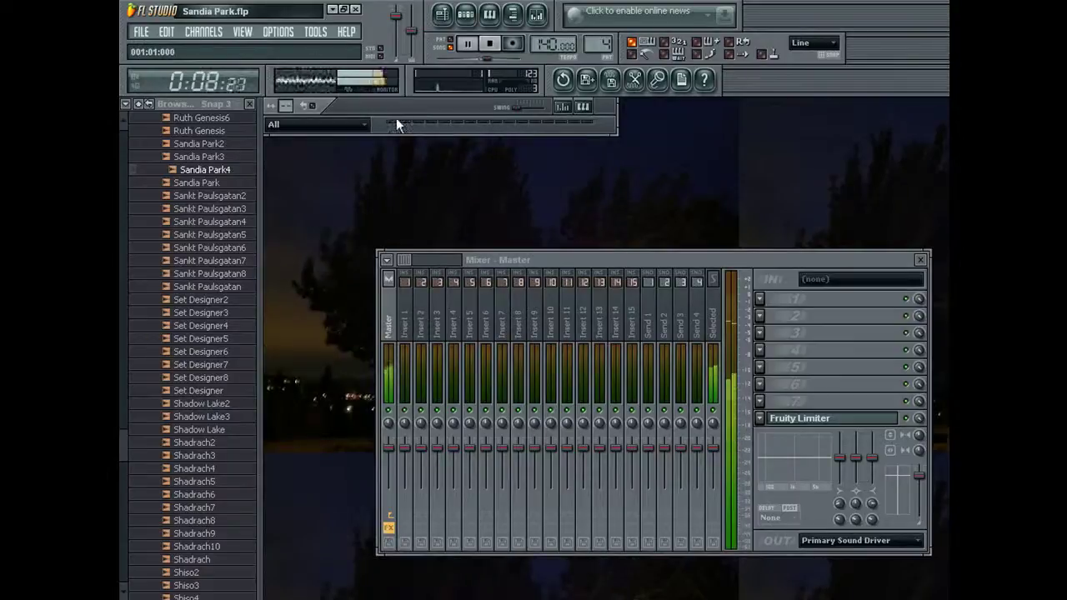
click(374, 102)
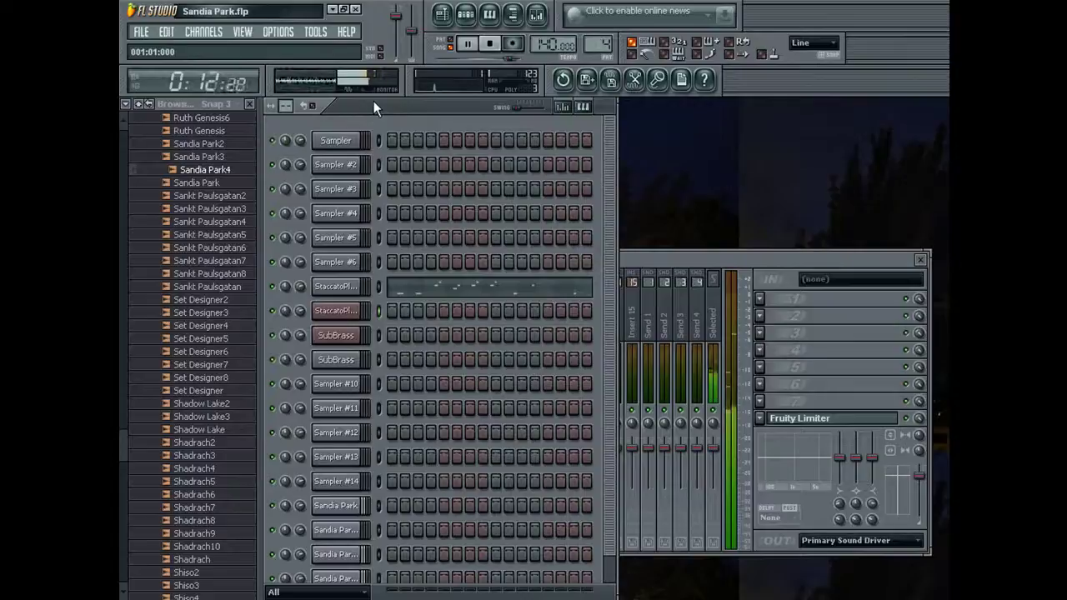
- Audition the upper SubBrass channel over the playing arrangement and set its root note to C6
click(340, 340)
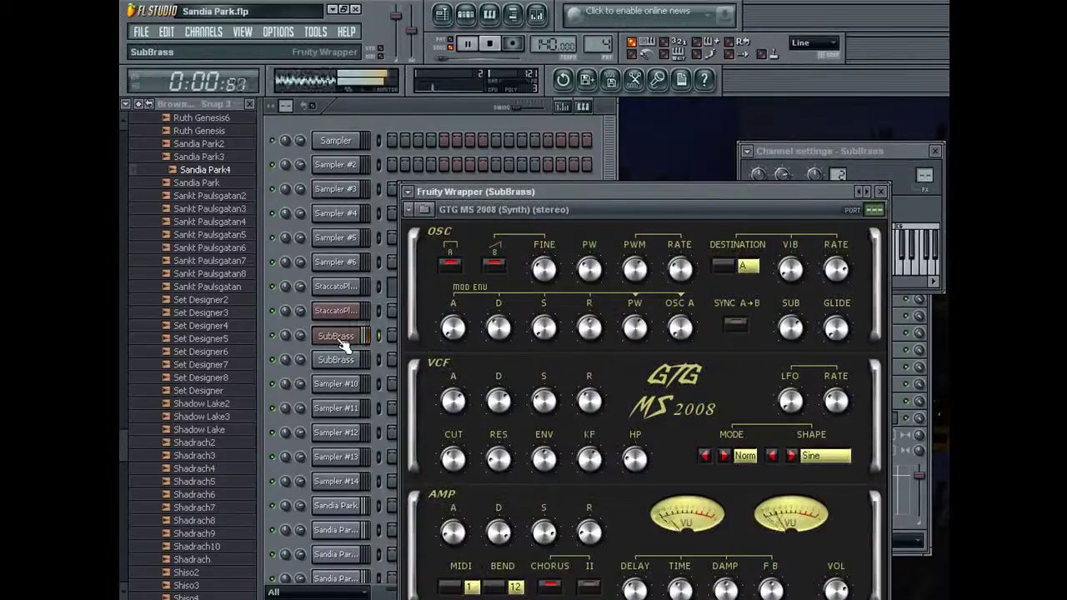
click(877, 161)
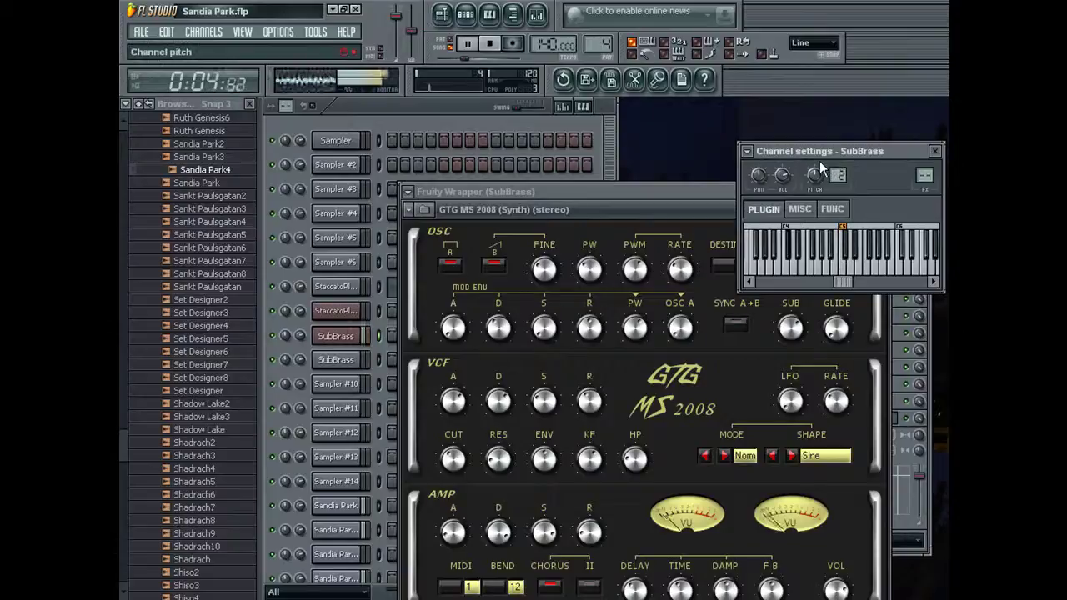
key(space)
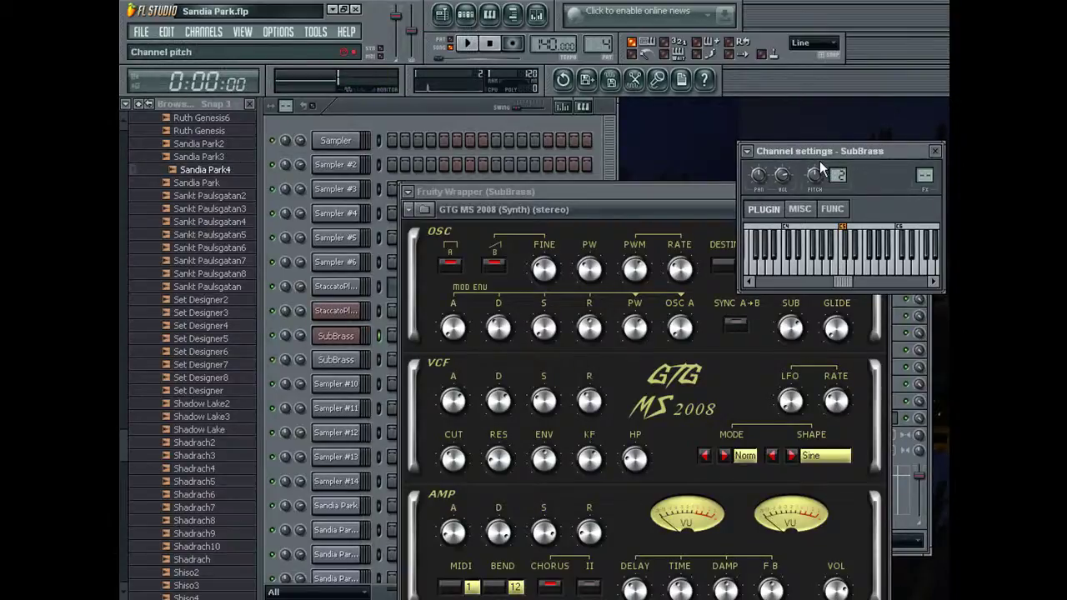
key(space)
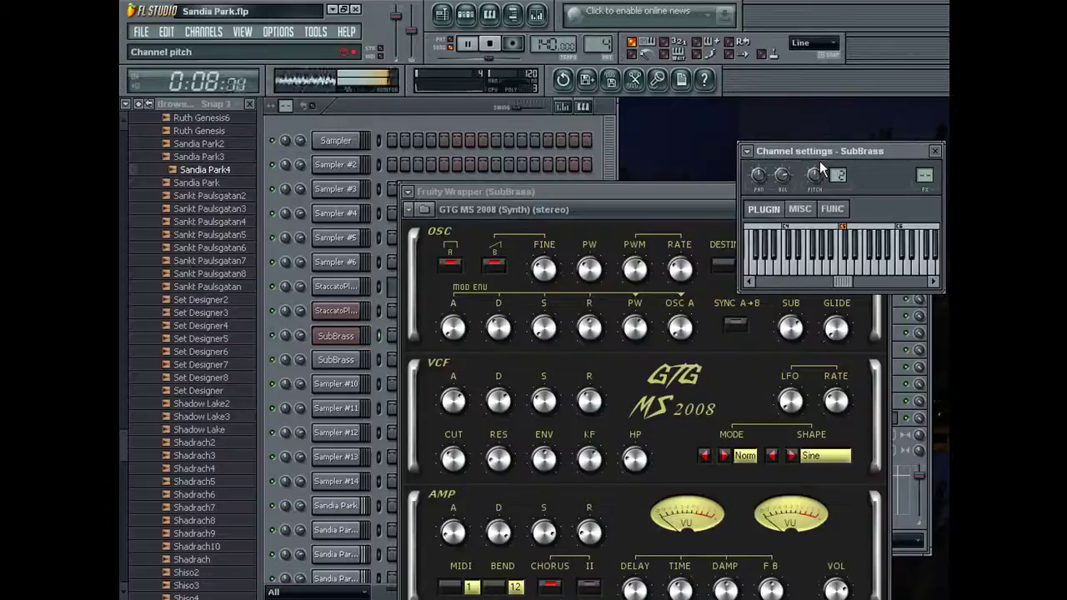
click(903, 280)
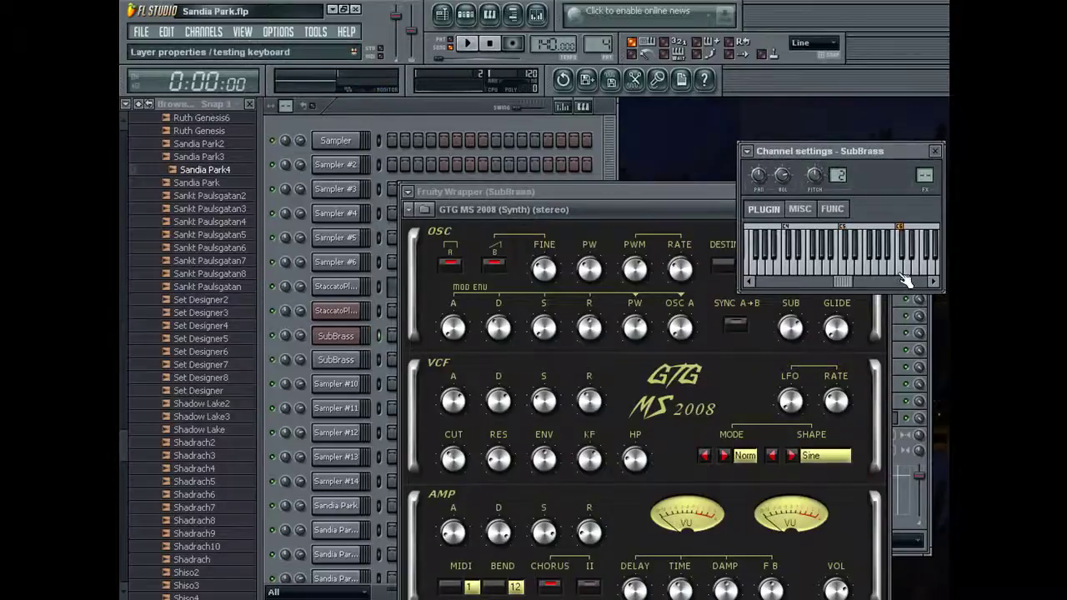